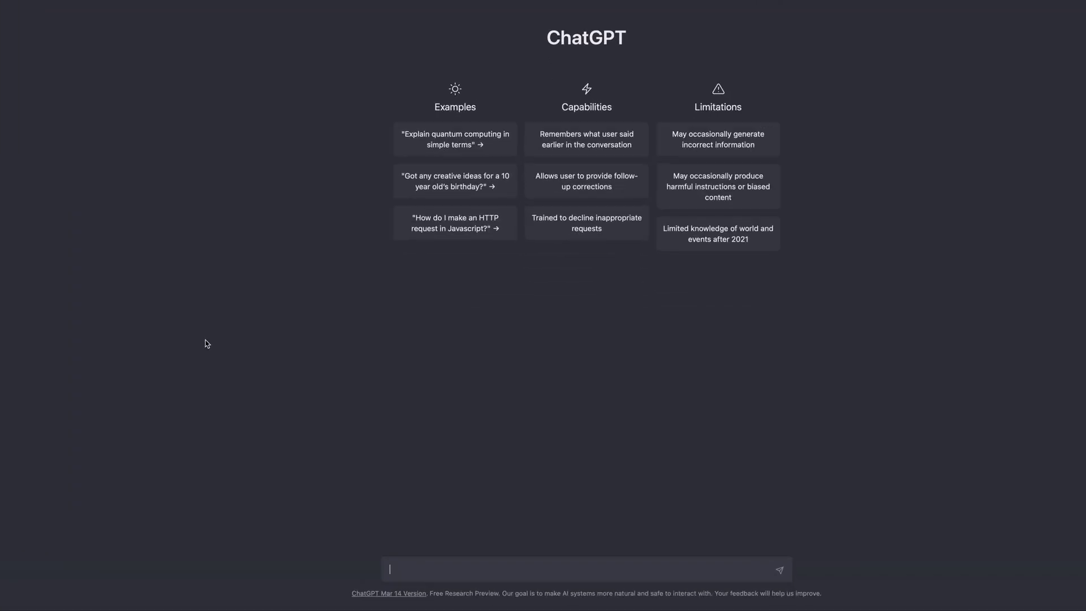
pyautogui.write('what is a component in figma')
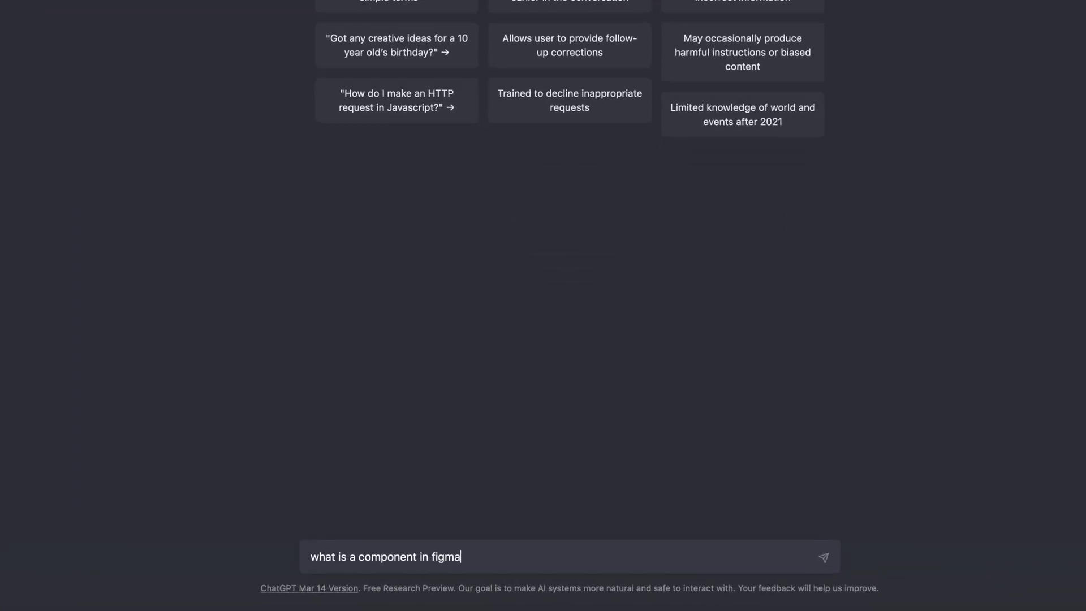
pyautogui.write('?')
# Send the question 'what is a component in figma?' to ChatGPT
pyautogui.press('Return')
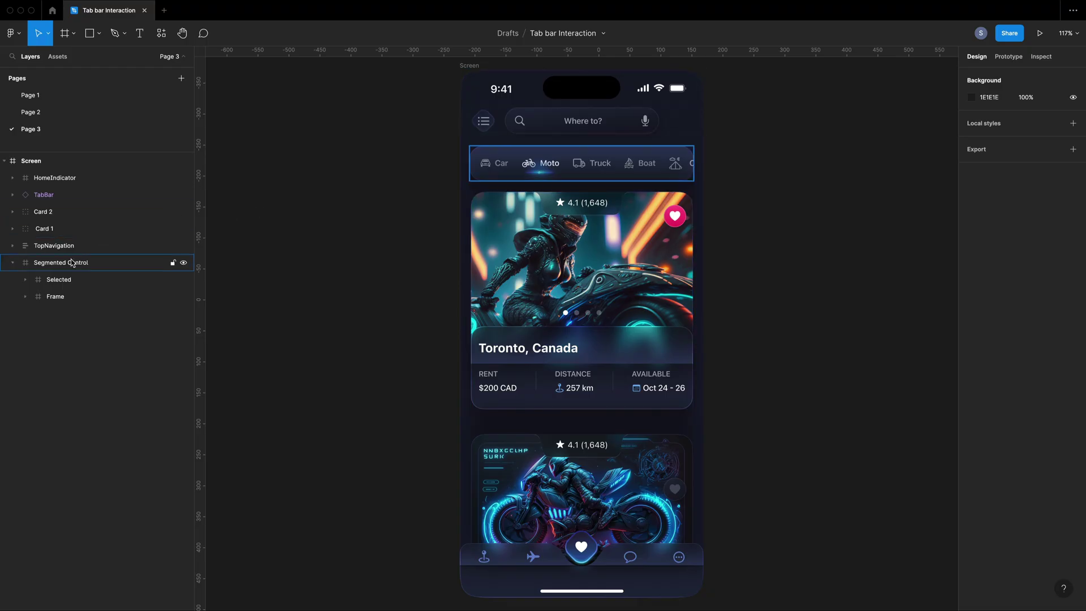
# Paste a copy of the Segmented Control and place it above the screen
pyautogui.click(72, 264)
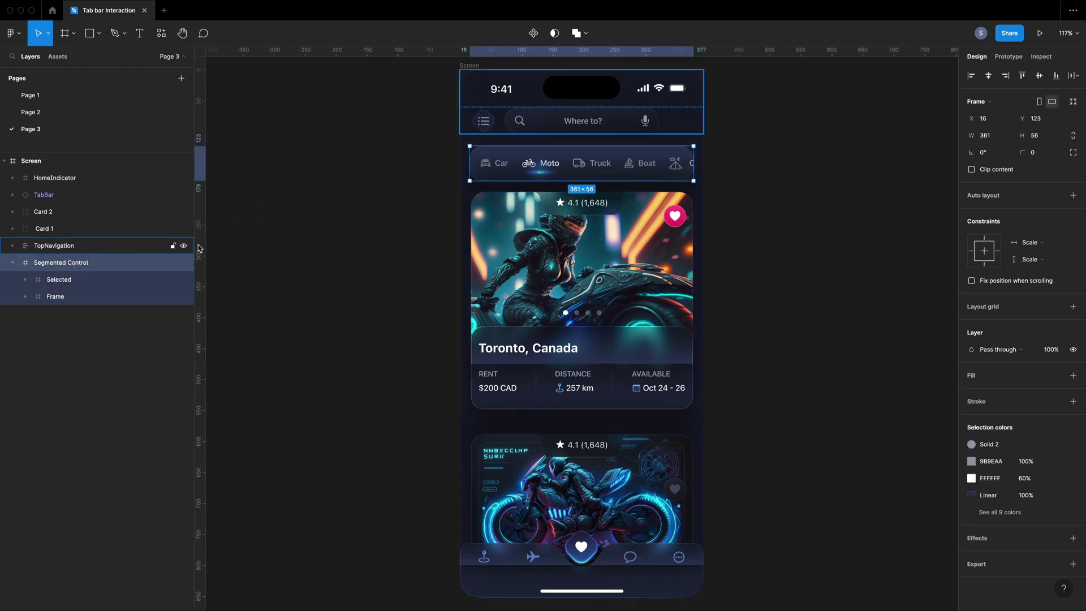
pyautogui.rightClick(759, 96)
pyautogui.click(772, 100)
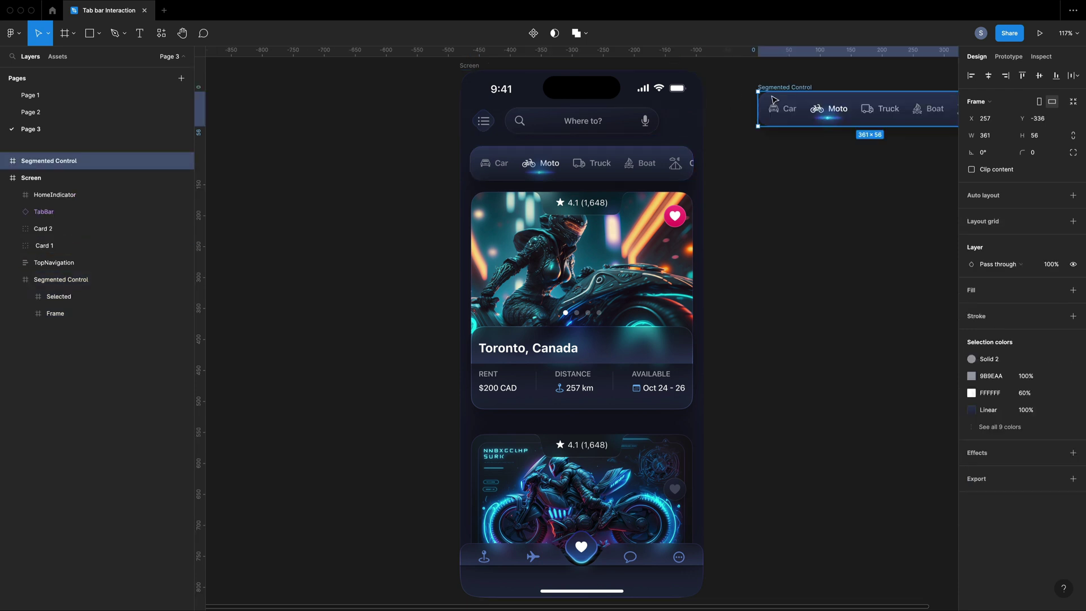
pyautogui.moveTo(778, 90); pyautogui.dragTo(729, 65)
pyautogui.hotkey('shift', '1')
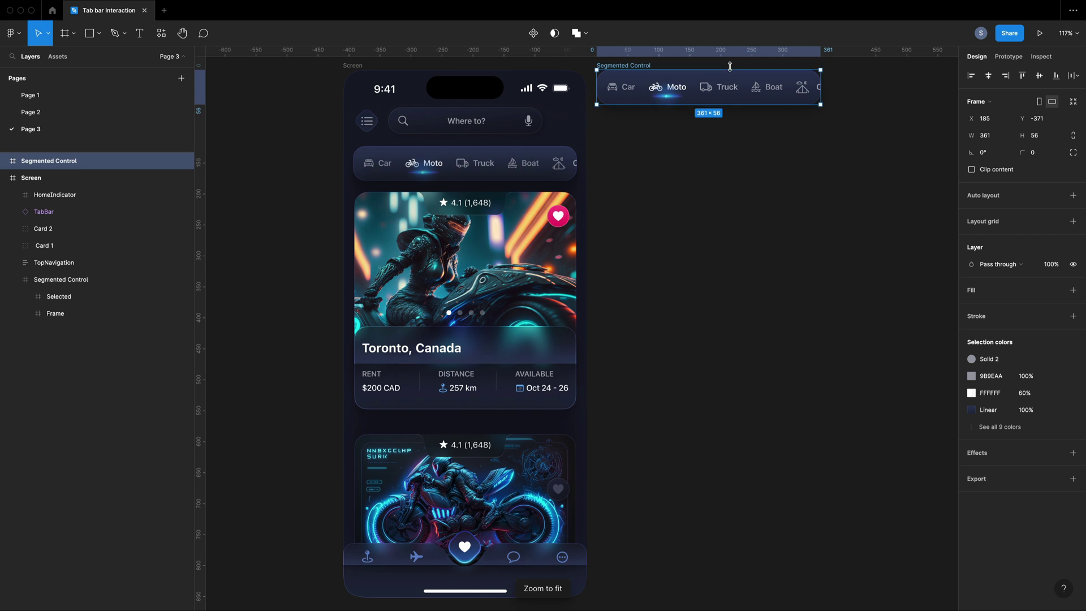
# Turn the copied Segmented Control into a component
pyautogui.hotkey('ctrl', 'alt', 'k')
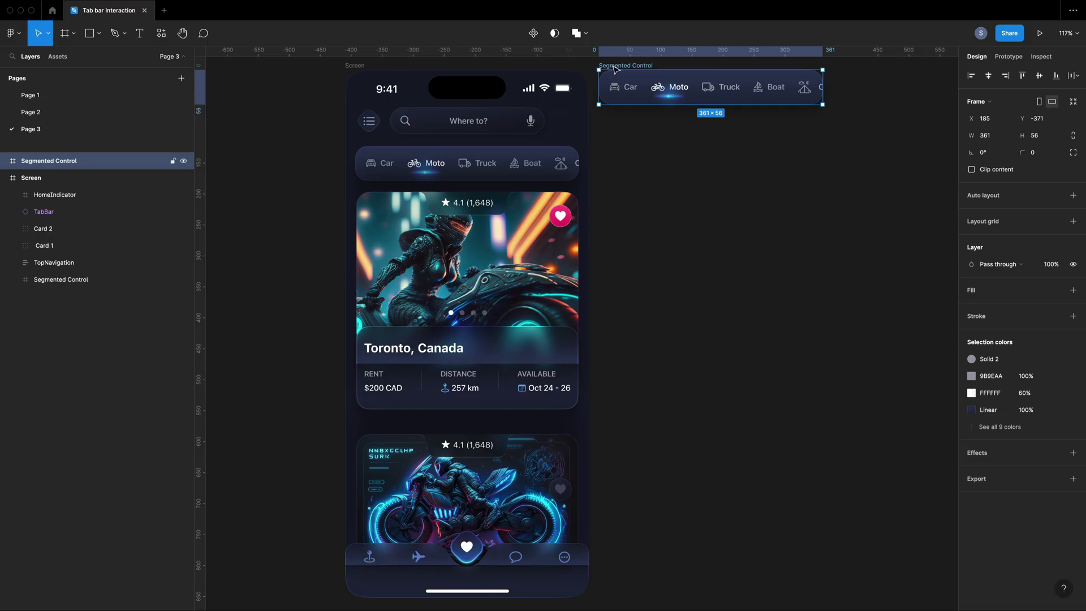
pyautogui.rightClick(616, 70)
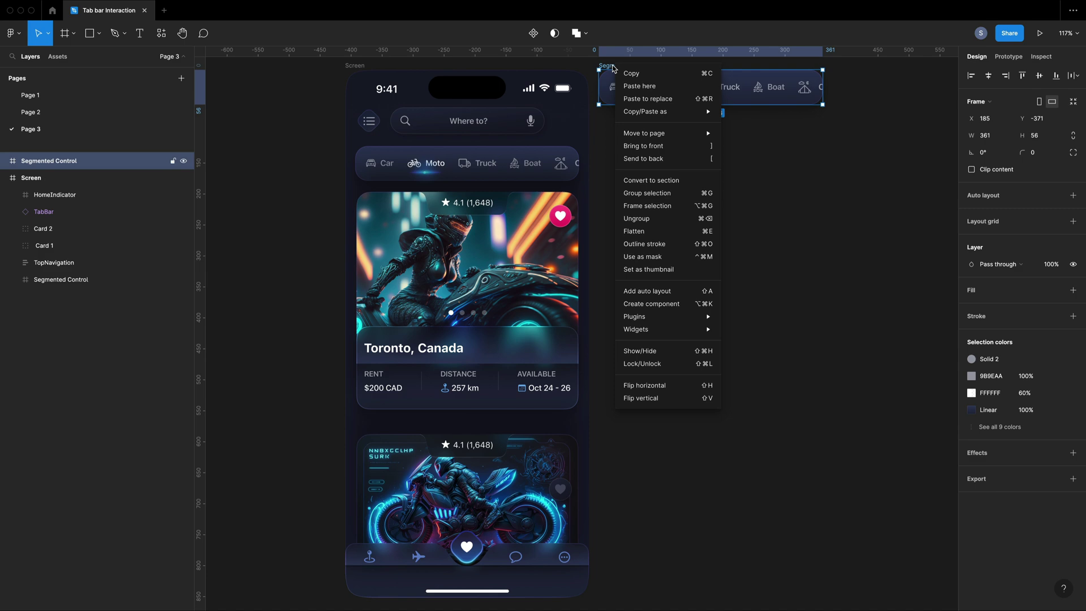
pyautogui.click(655, 302)
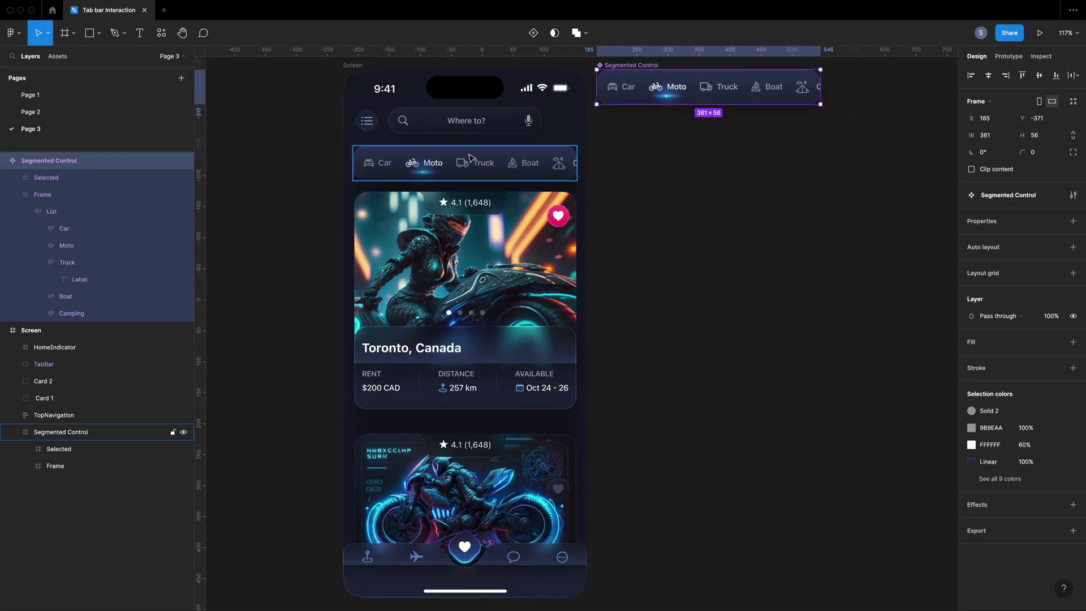
# Replace the screen's segmented control with an instance of the component
pyautogui.click(461, 156)
pyautogui.rightClick(460, 153)
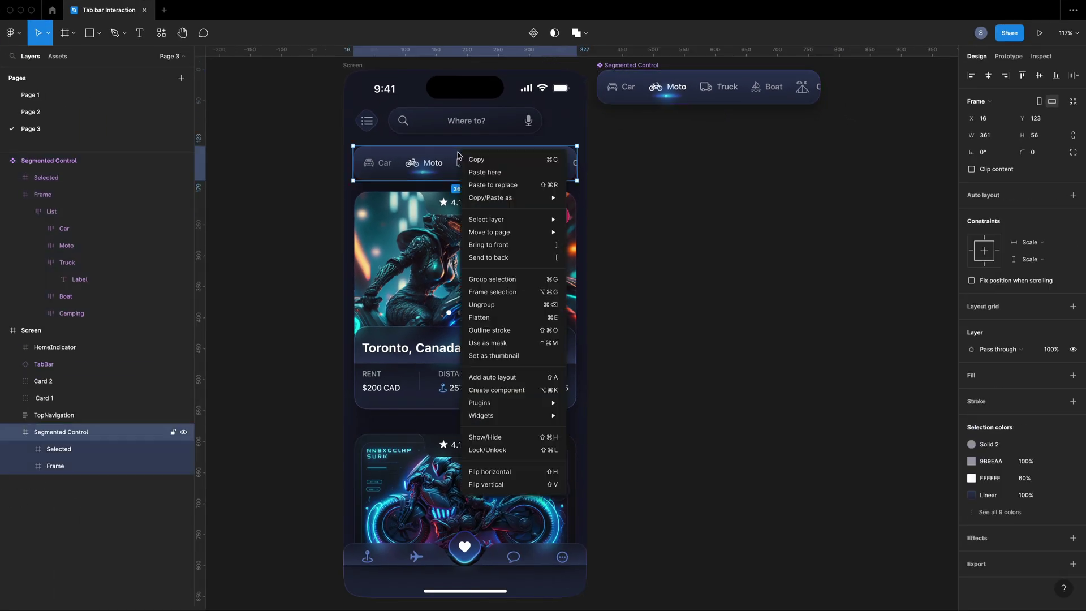
pyautogui.click(480, 185)
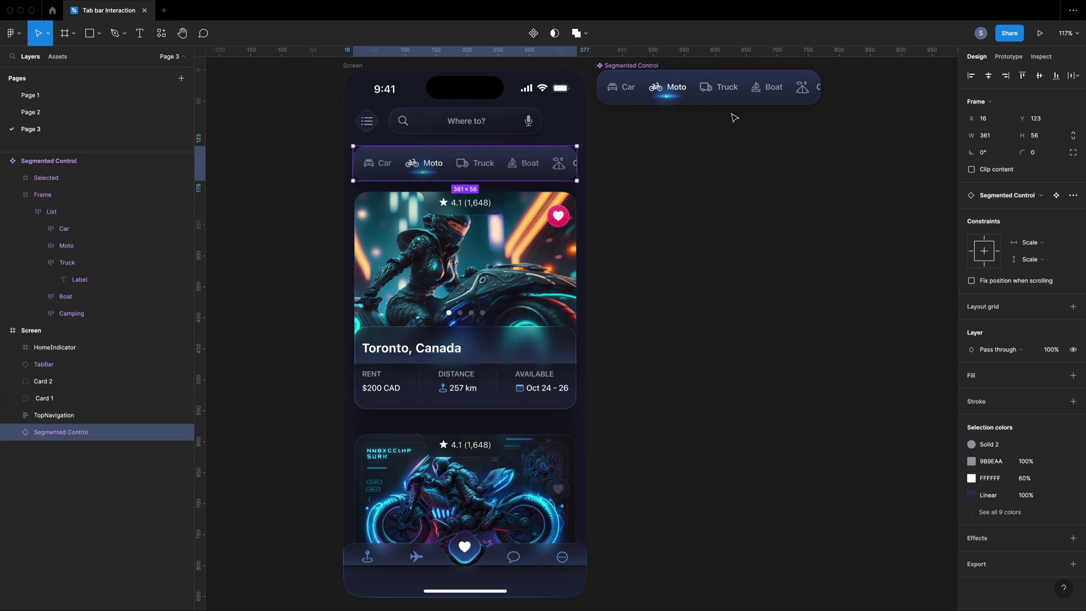
# Recolour the component's Truck label fill to red
pyautogui.click(732, 91)
pyautogui.doubleClick(731, 92)
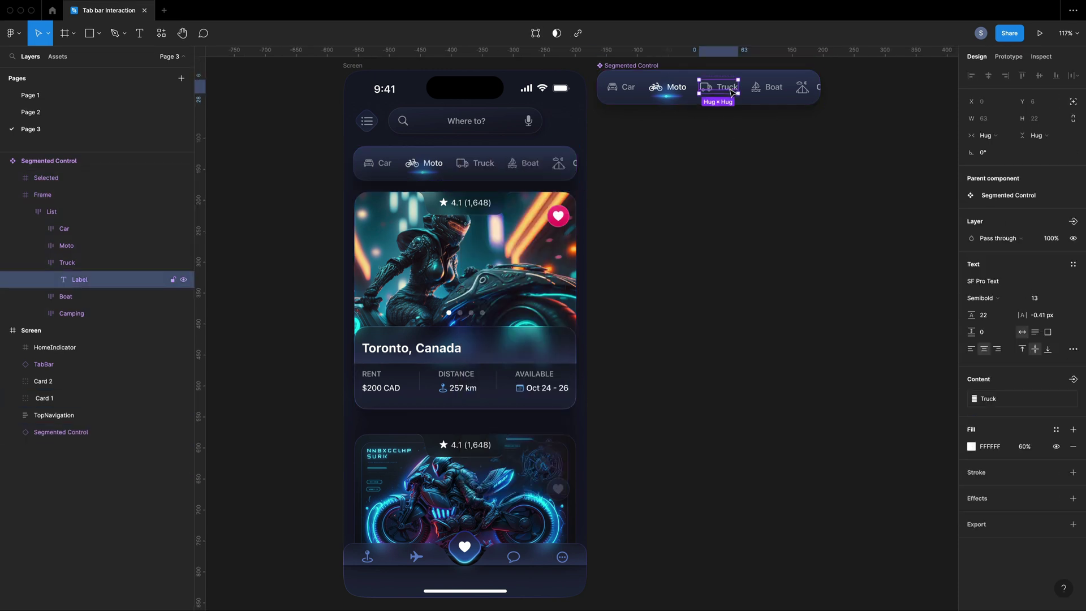
pyautogui.doubleClick(729, 89)
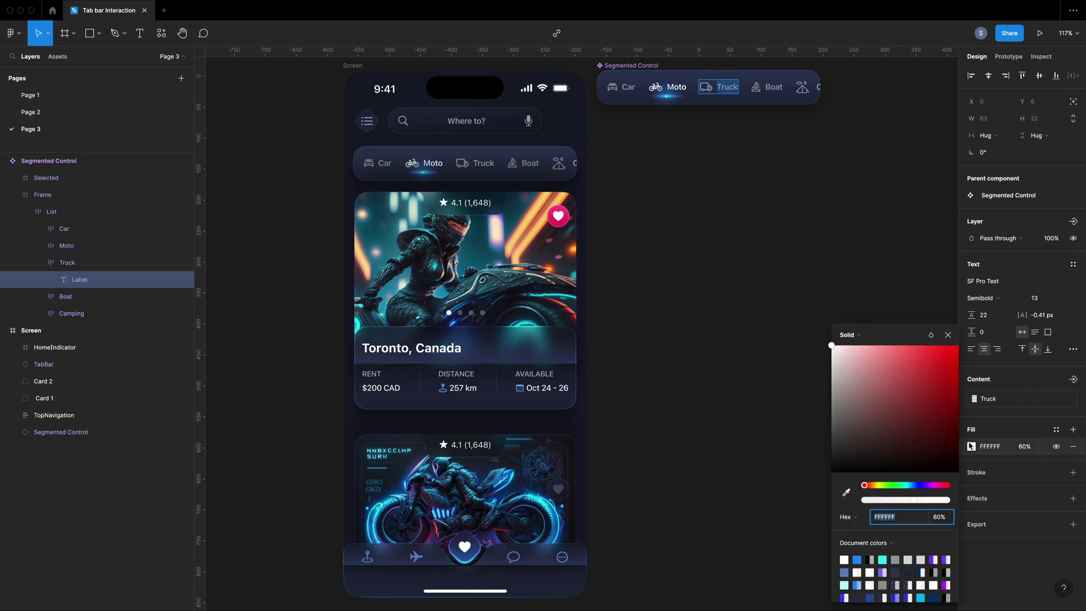
pyautogui.click(938, 355)
pyautogui.press('Escape')
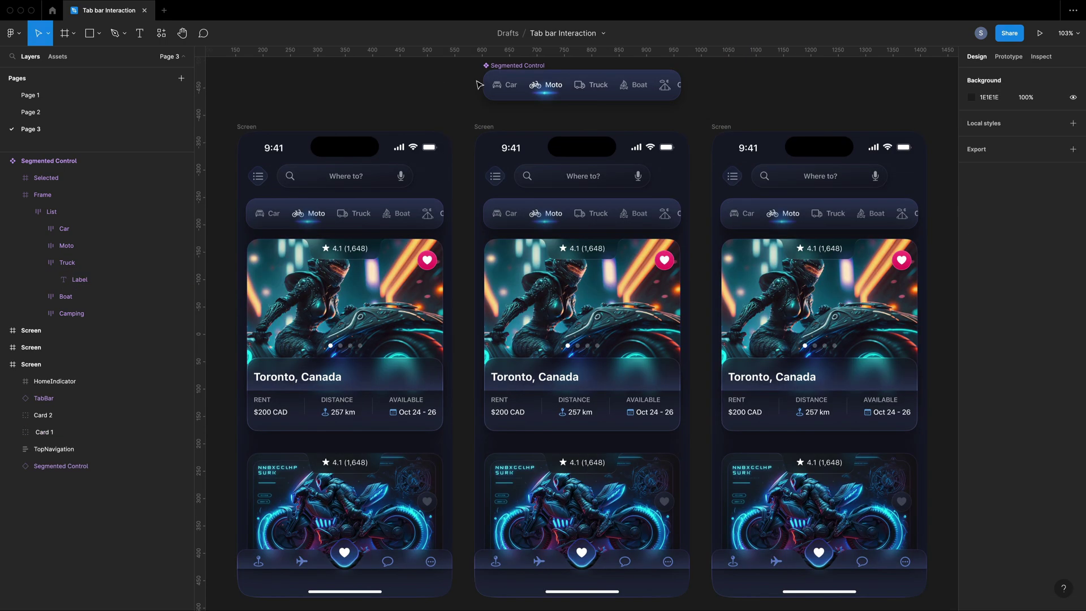
# Recolour the component's Car label, trying blue and then shifting toward green
pyautogui.click(496, 87)
pyautogui.doubleClick(496, 88)
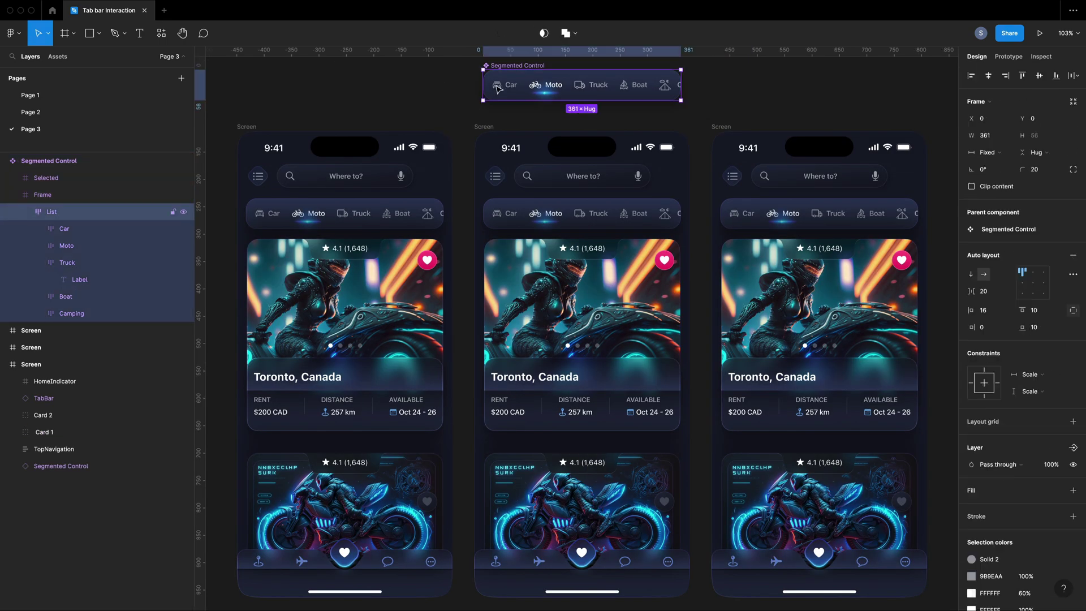
pyautogui.doubleClick(498, 88)
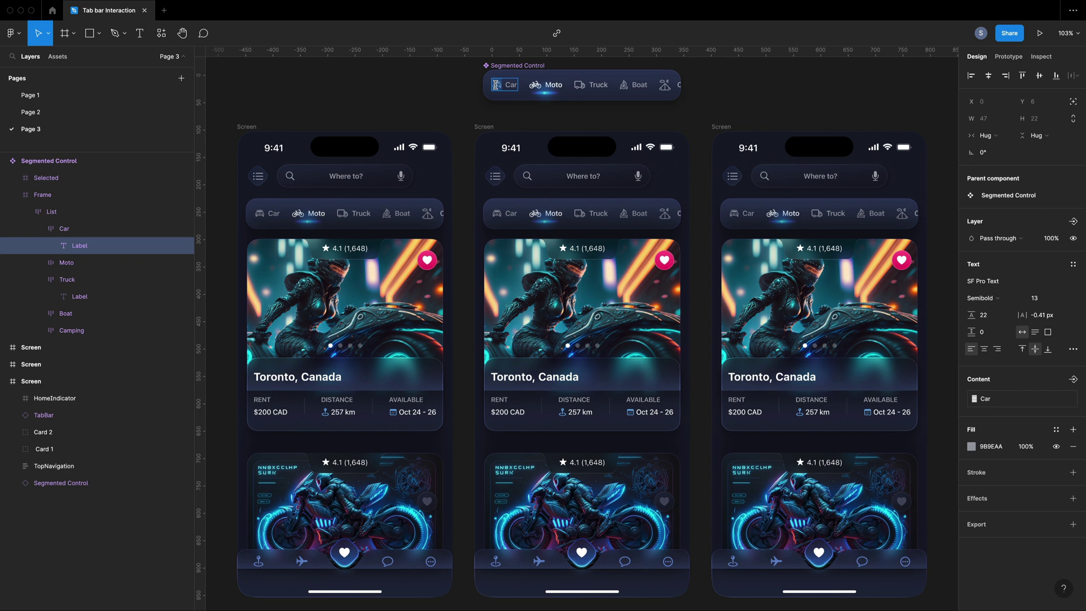
pyautogui.click(972, 448)
pyautogui.moveTo(950, 411); pyautogui.dragTo(942, 370)
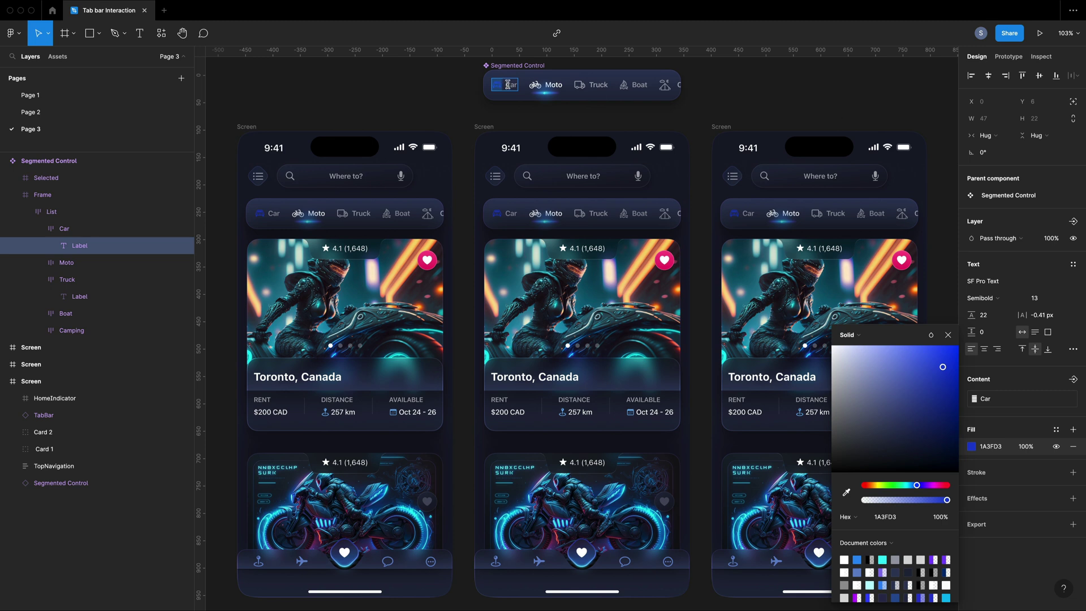
pyautogui.hotkey('ctrl', 'z')
pyautogui.click(893, 484)
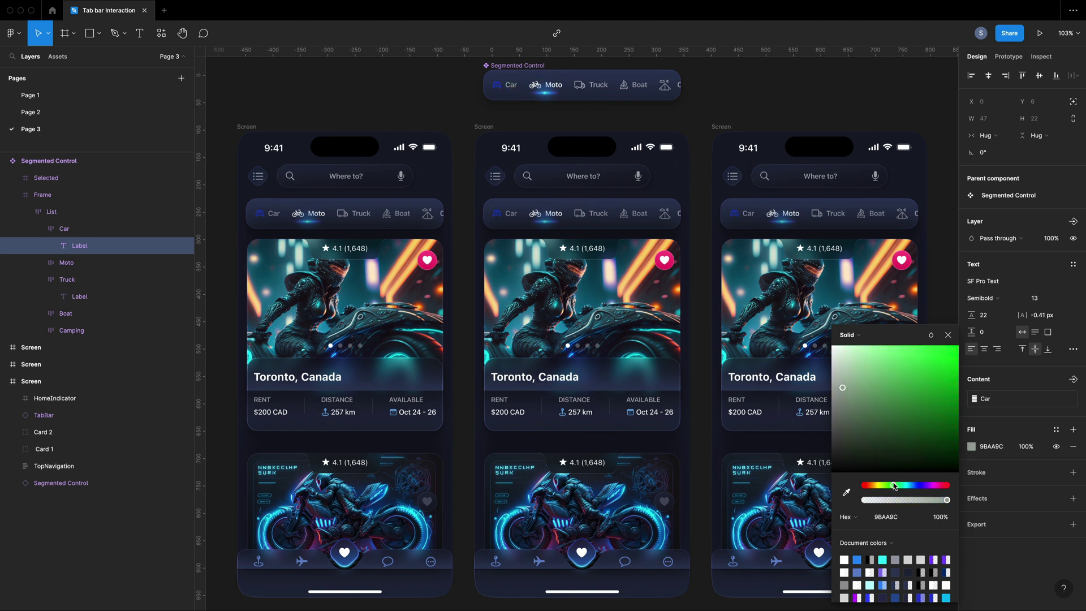
# Give the component's Car label a greenish fill
pyautogui.click(934, 392)
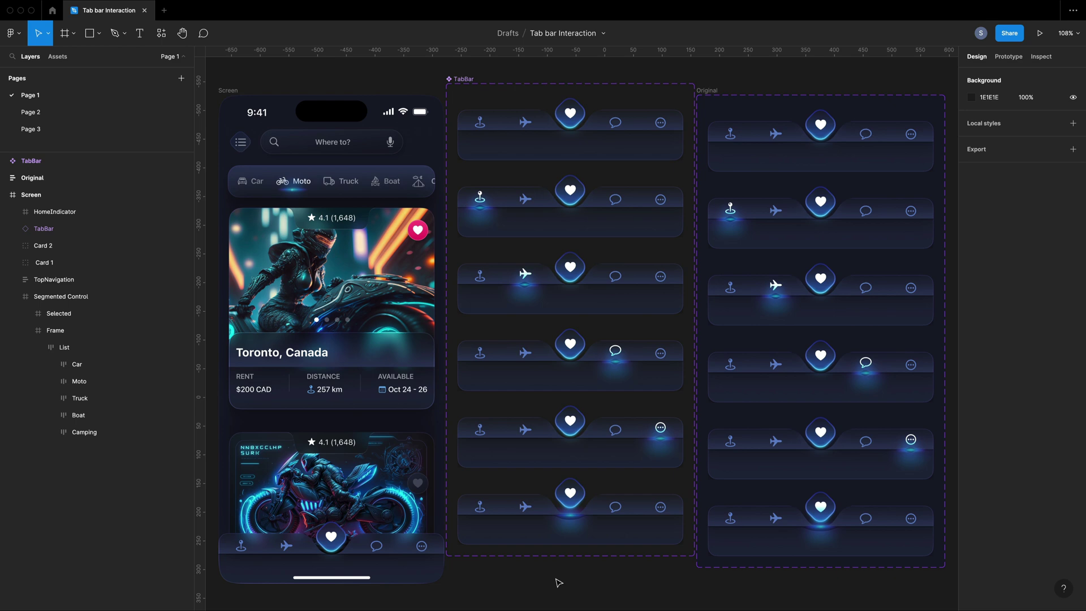
# Cycle the screen's tab bar through the Map, Trip, Chat, More and Favourite variants
pyautogui.click(527, 118)
pyautogui.hotkey('shift', '2')
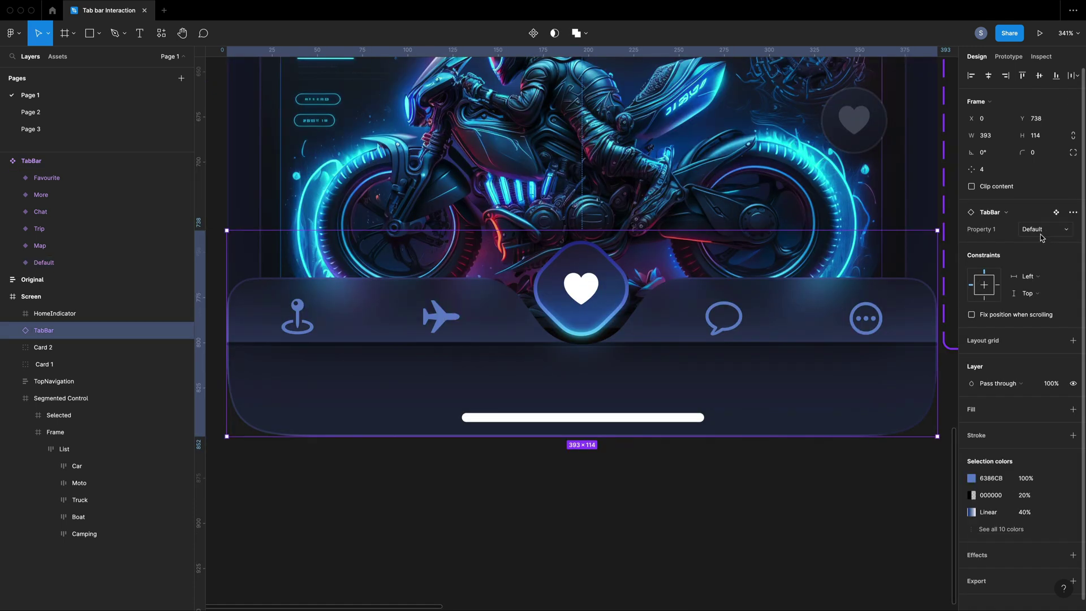
pyautogui.click(1041, 234)
pyautogui.click(1038, 167)
pyautogui.click(1036, 228)
pyautogui.click(1026, 242)
pyautogui.click(1035, 231)
pyautogui.click(1035, 232)
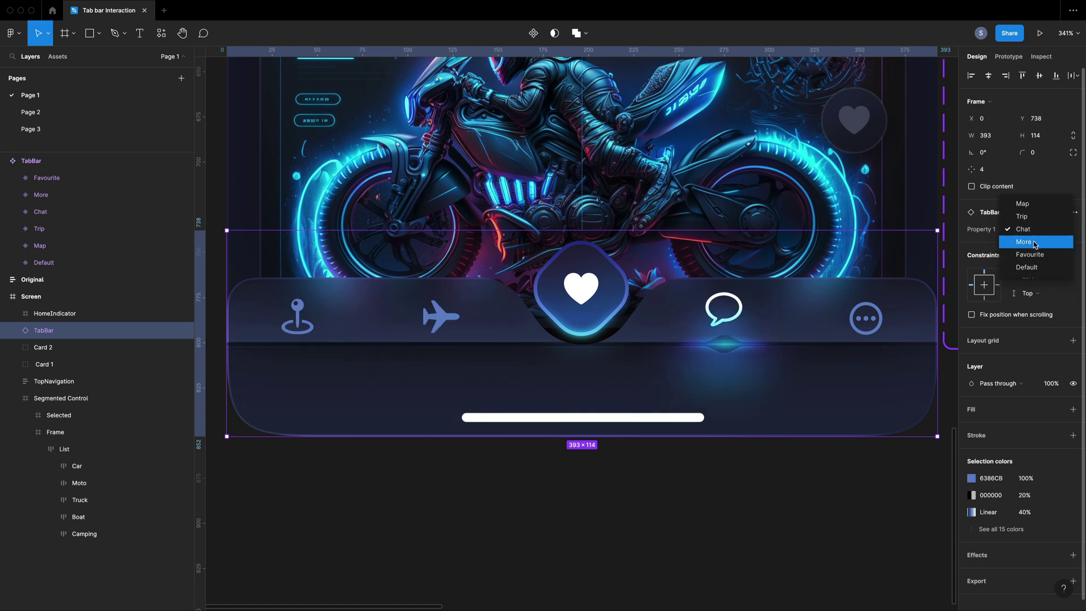
pyautogui.click(1033, 241)
pyautogui.click(1033, 242)
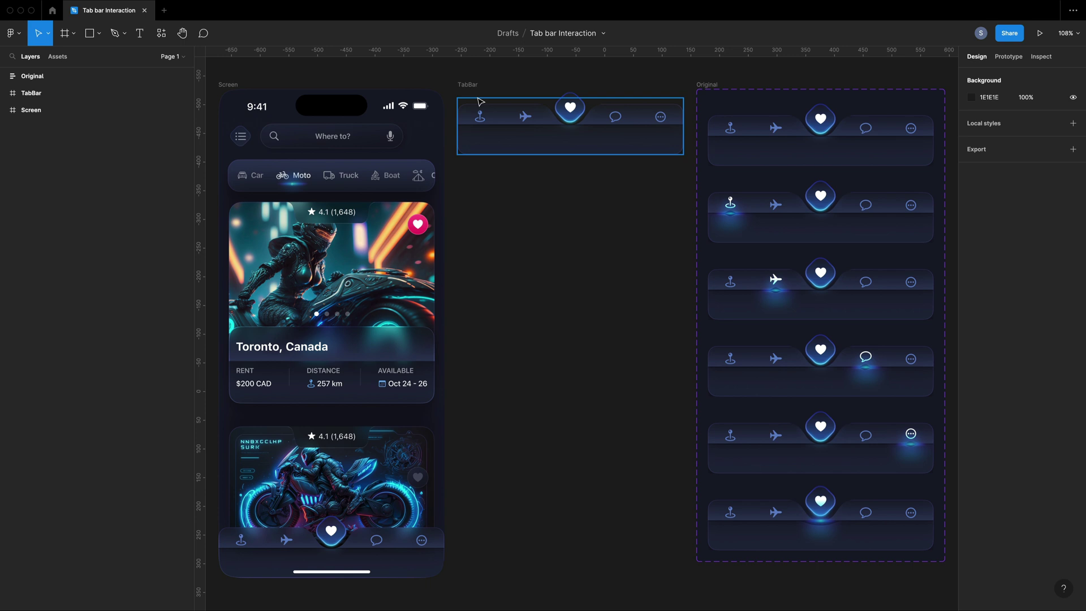
# Make the TabBar frame a component and add a second variant named Map
pyautogui.click(474, 89)
pyautogui.rightClick(473, 87)
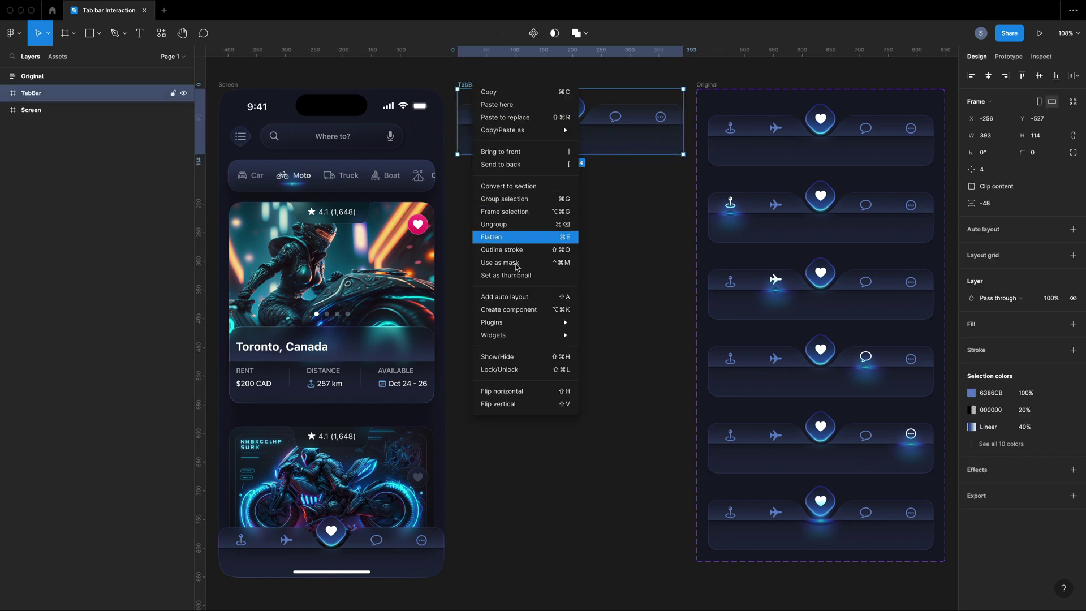
pyautogui.click(517, 310)
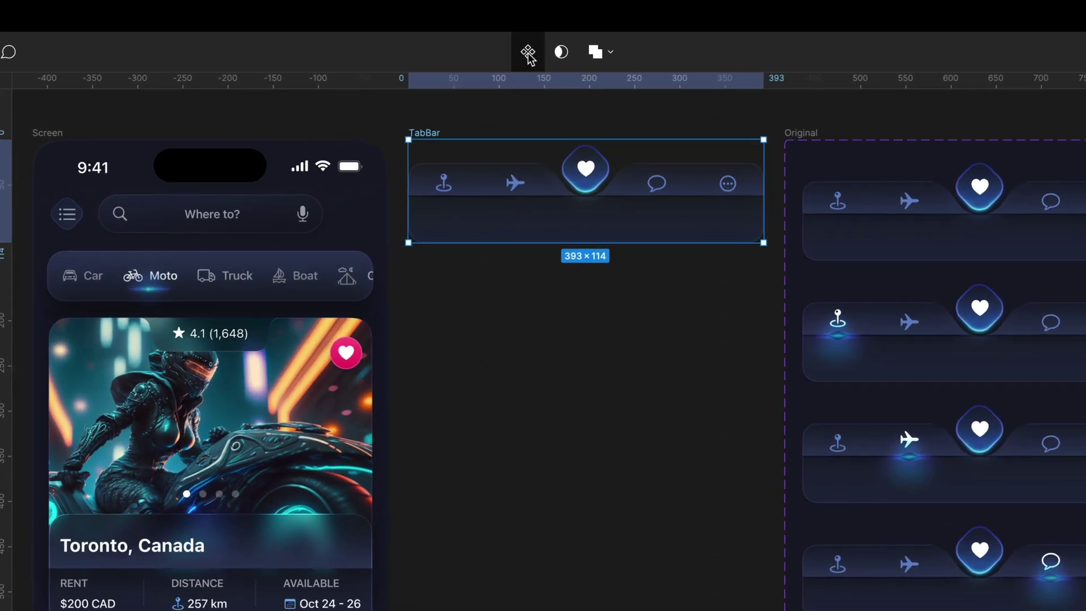
pyautogui.click(527, 53)
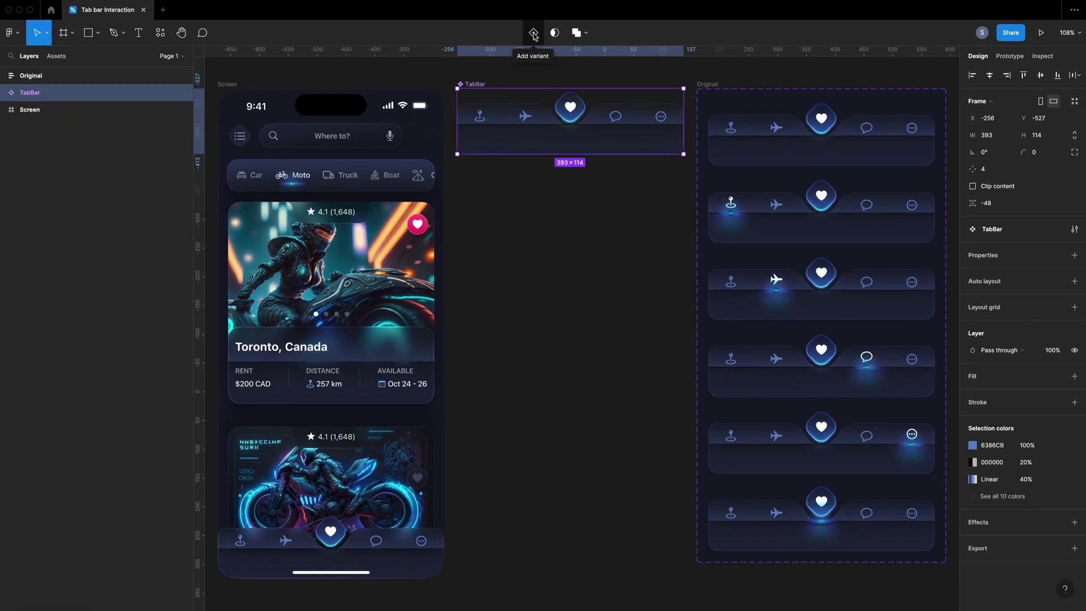
pyautogui.click(533, 34)
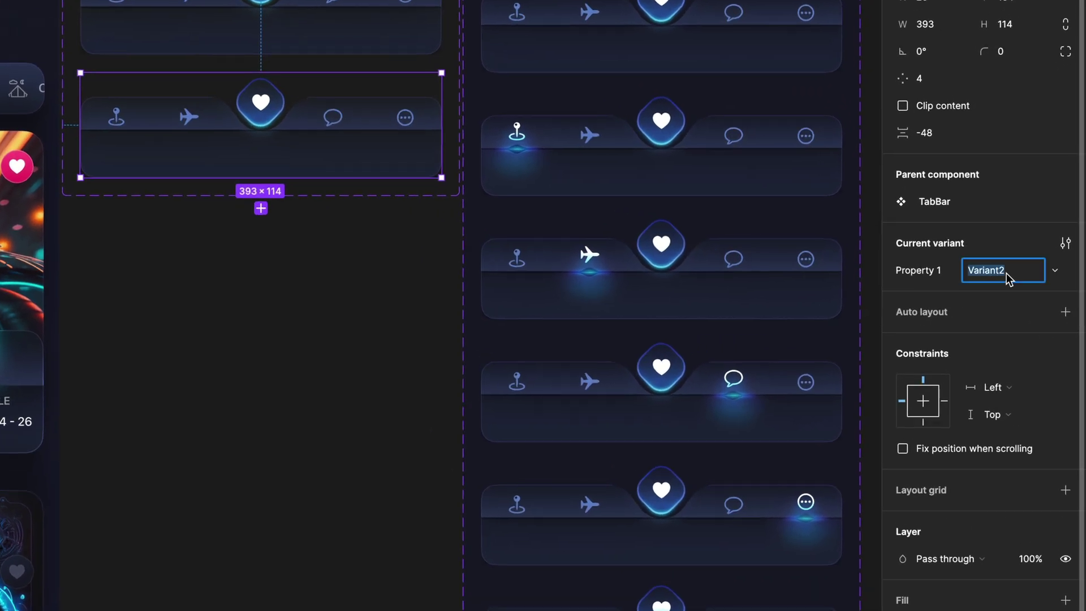
pyautogui.write('Map')
pyautogui.press('Return')
# Move the Map variant's pin icon up
pyautogui.click(480, 192)
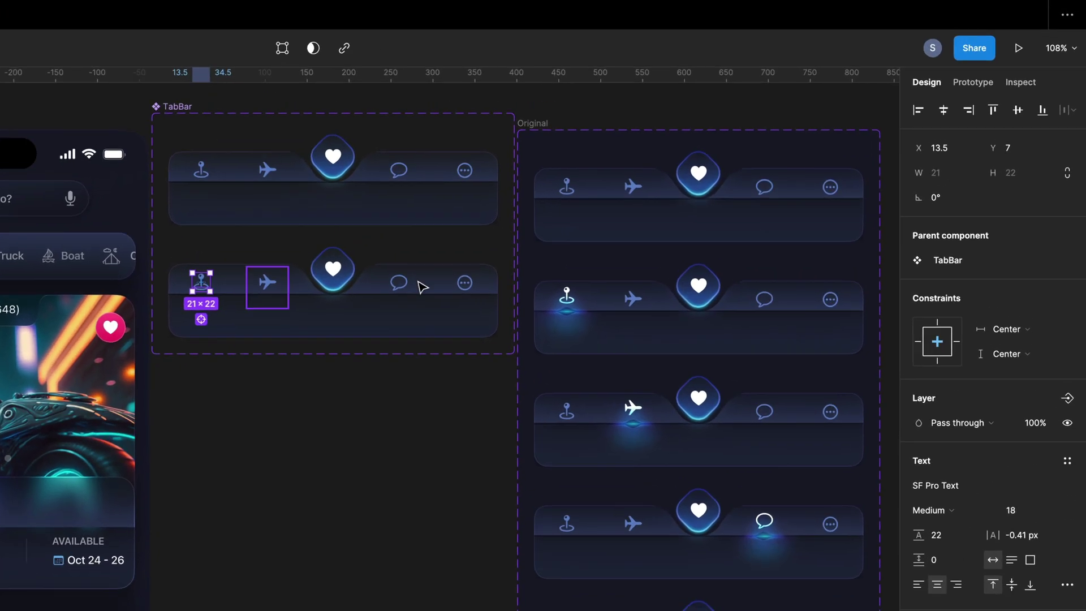
pyautogui.click(1033, 101)
pyautogui.write('3')
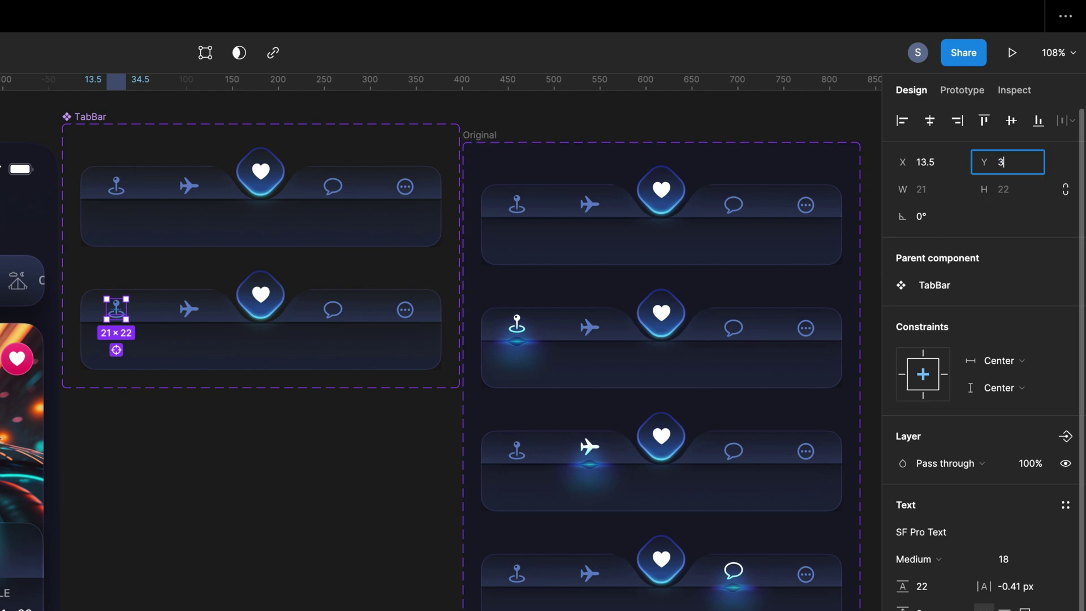
pyautogui.press('Return')
# Fill the pin icon with a linear gradient from white FFFFFF to cyan
pyautogui.click(902, 430)
pyautogui.click(743, 169)
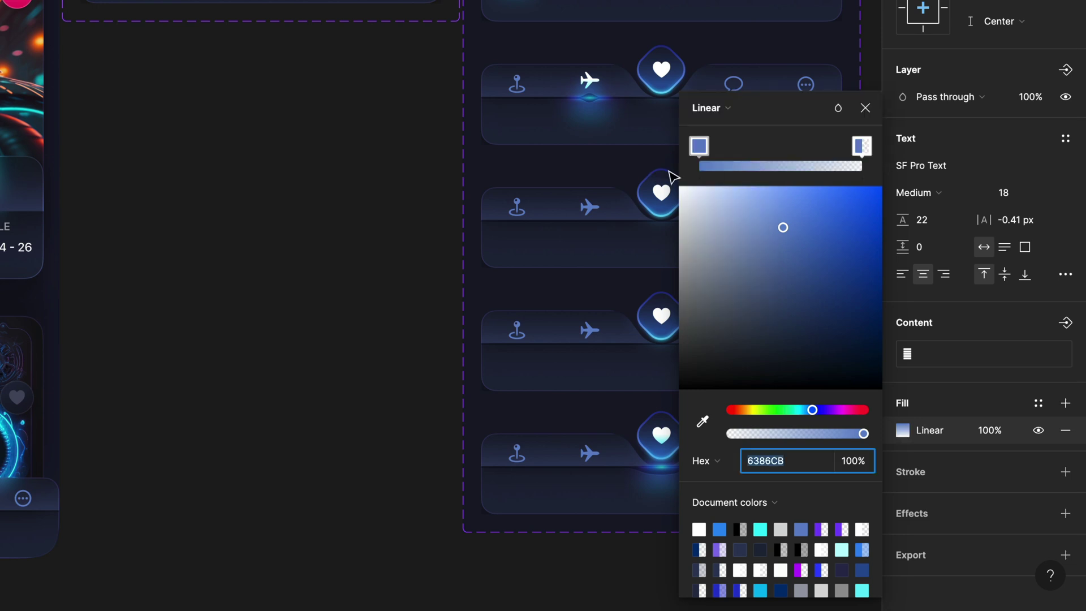
pyautogui.click(698, 147)
pyautogui.click(699, 529)
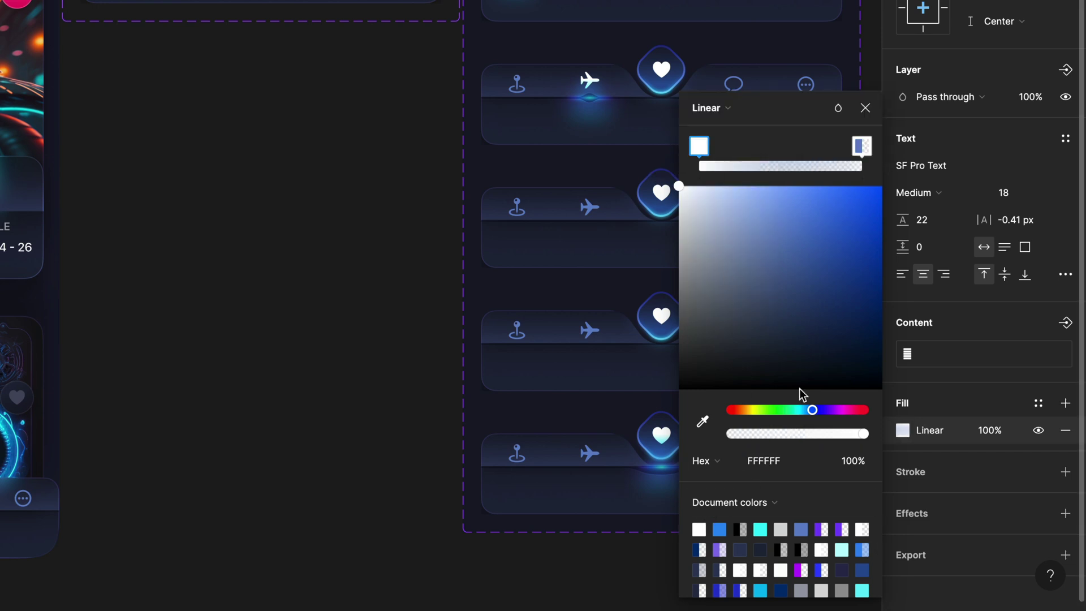
pyautogui.click(862, 149)
pyautogui.click(775, 461)
pyautogui.write('60ECFB')
pyautogui.click(848, 461)
pyautogui.write('100')
pyautogui.press('Return')
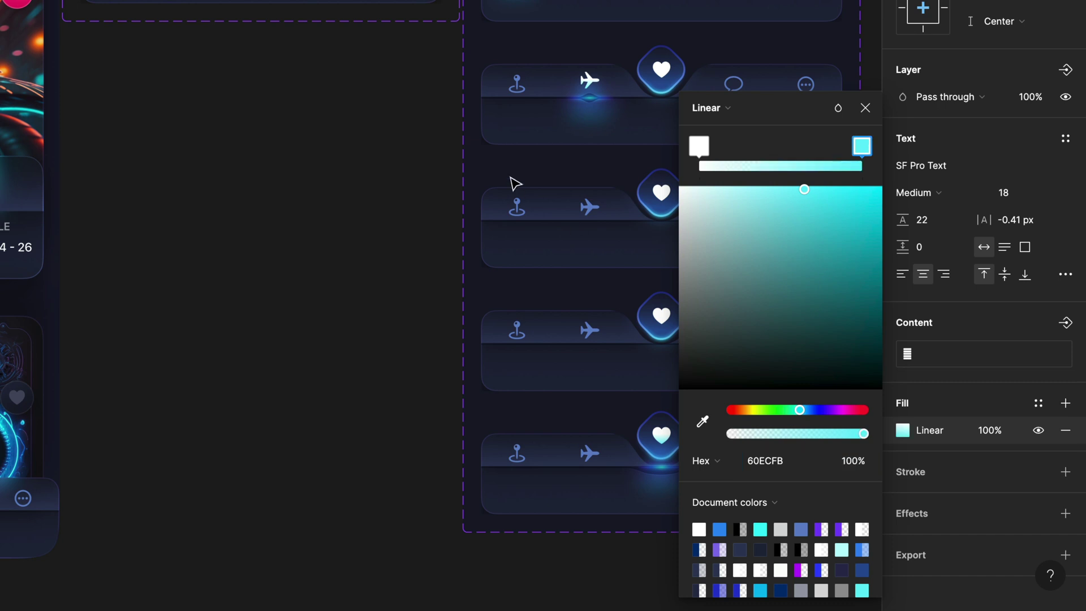
pyautogui.moveTo(710, 152); pyautogui.dragTo(754, 151)
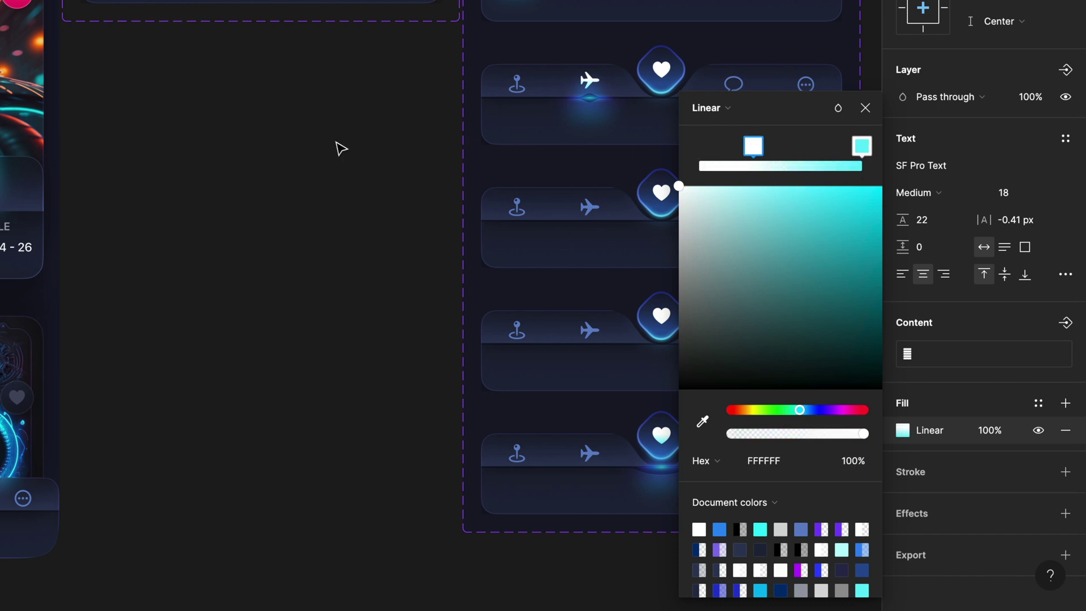
pyautogui.click(340, 148)
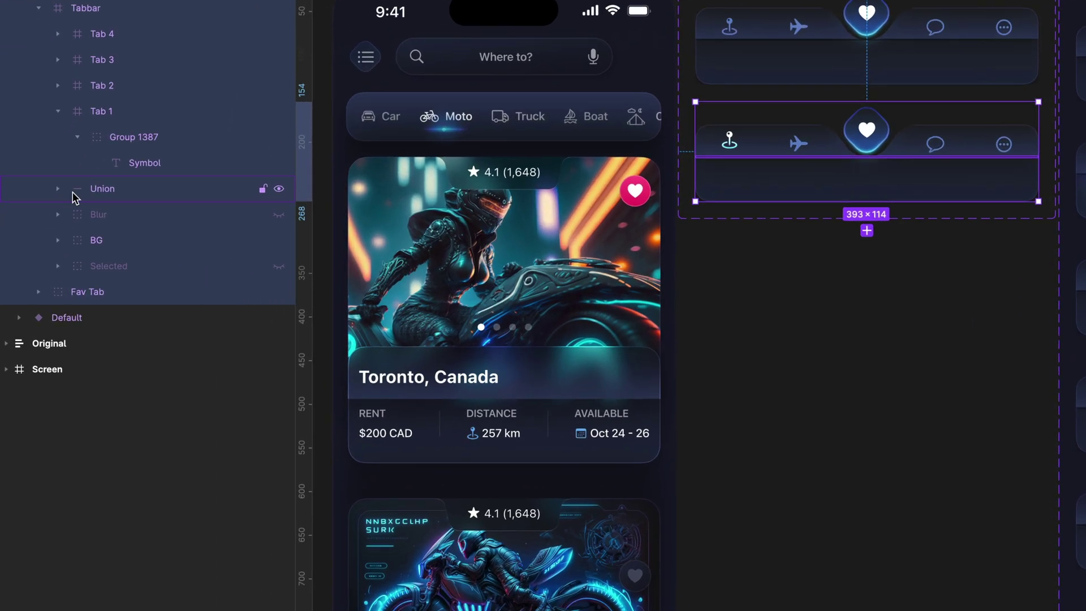
# Unhide the Ellipse, Blur and Selected glow layers under the Map pin
pyautogui.click(38, 229)
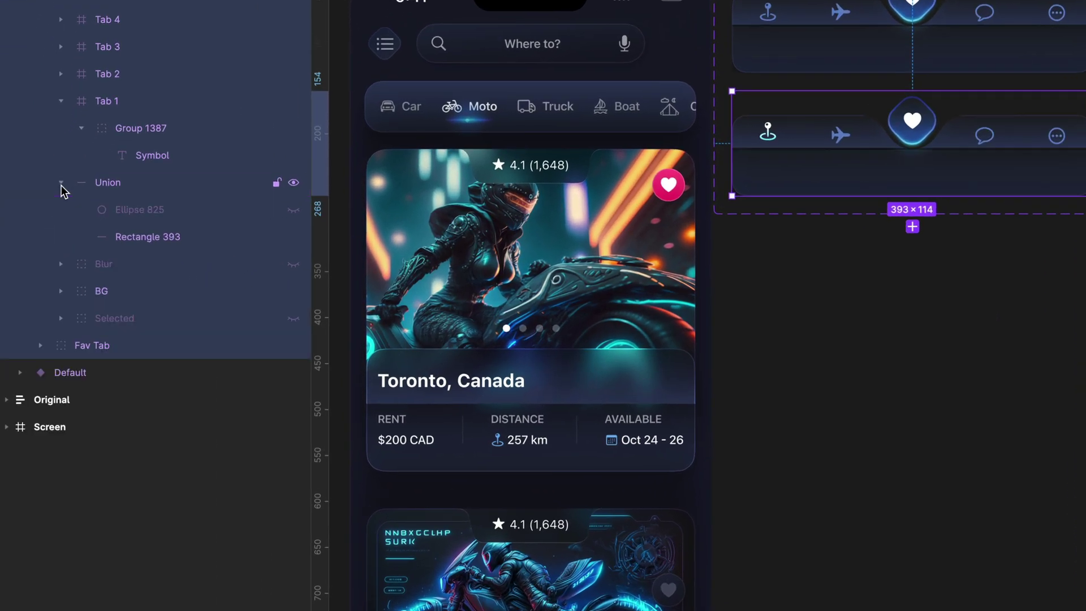
pyautogui.click(293, 210)
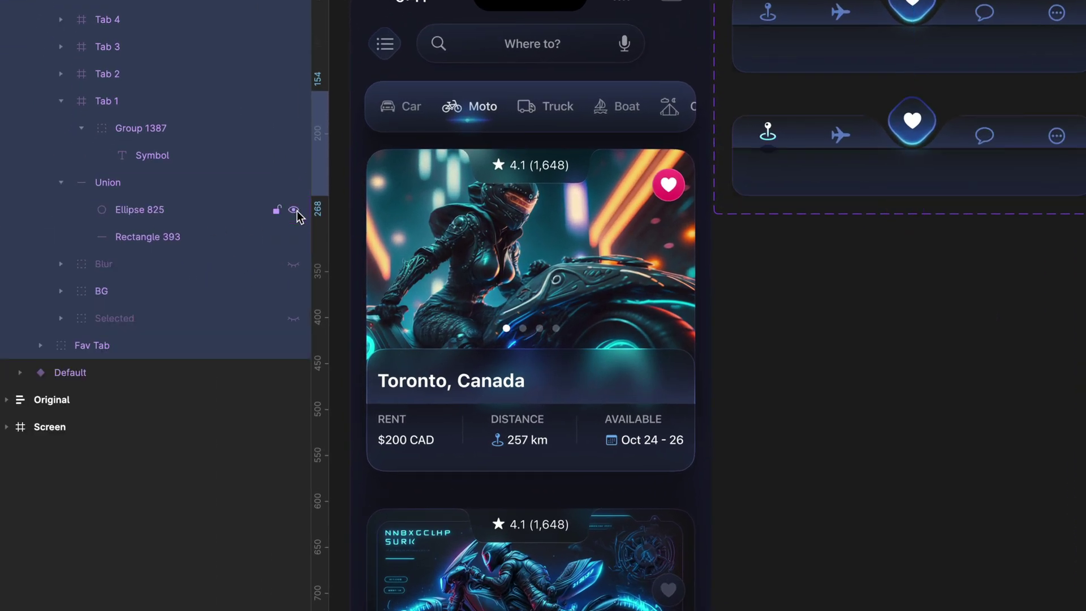
pyautogui.click(294, 264)
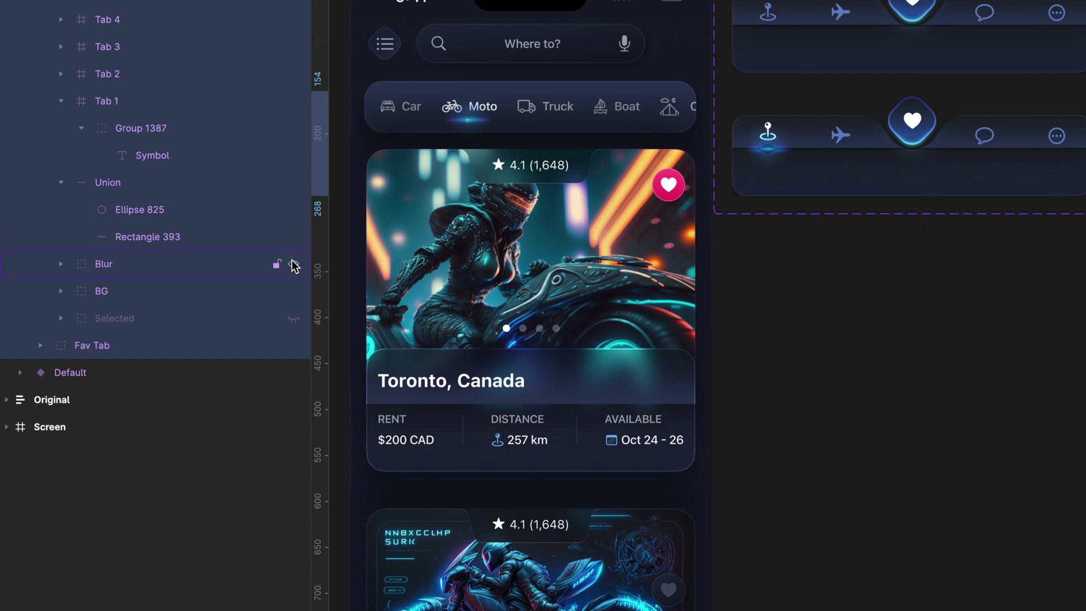
pyautogui.click(295, 318)
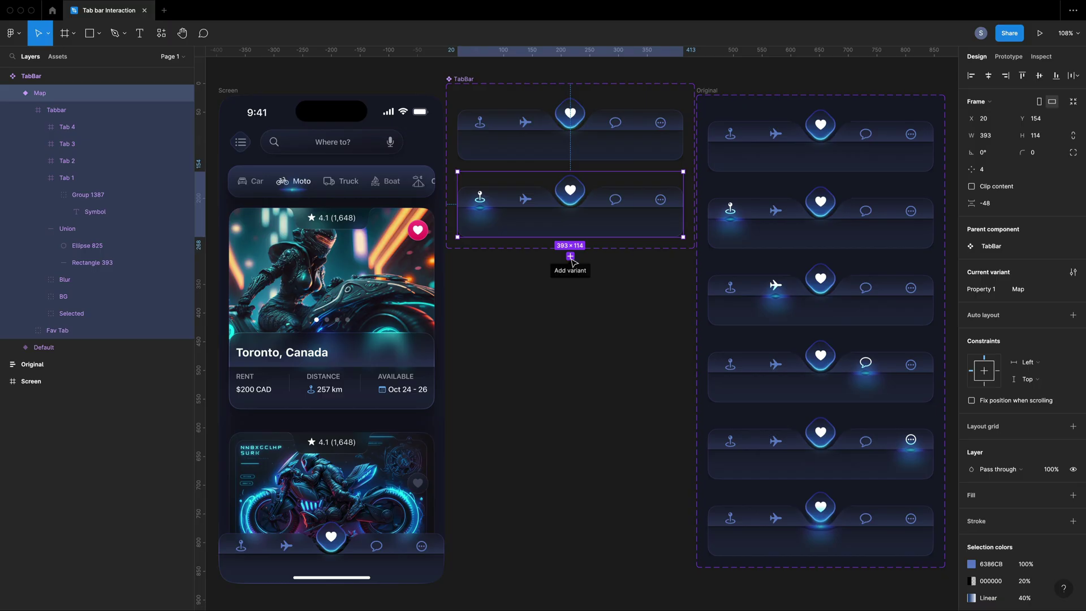
# Add a Trip variant and copy the pin icon's properties onto its plane icon
pyautogui.click(570, 261)
pyautogui.write('Tri')
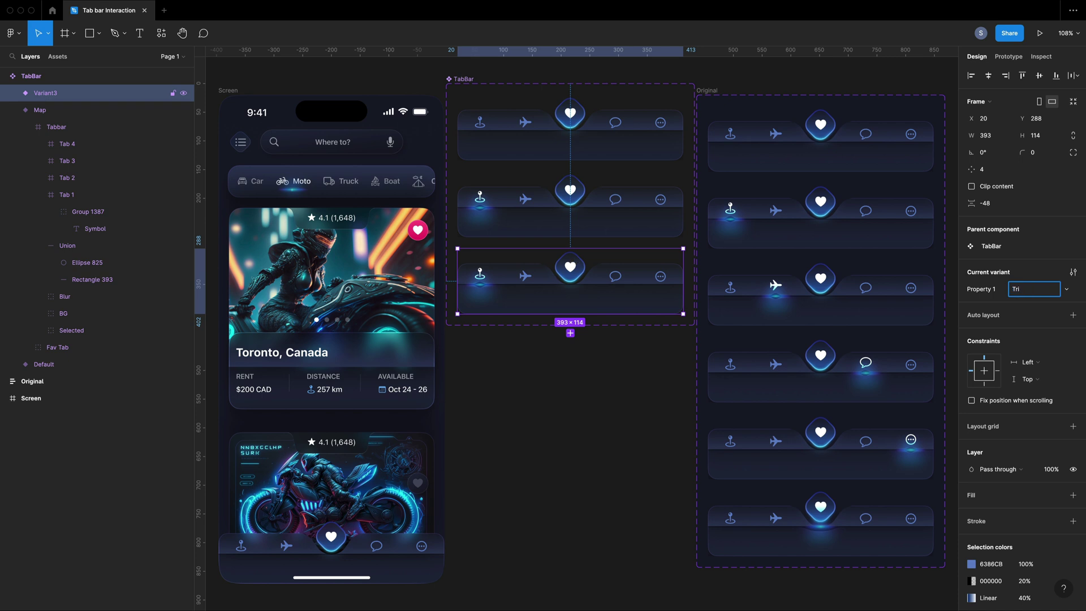
pyautogui.write('p')
pyautogui.click(480, 380)
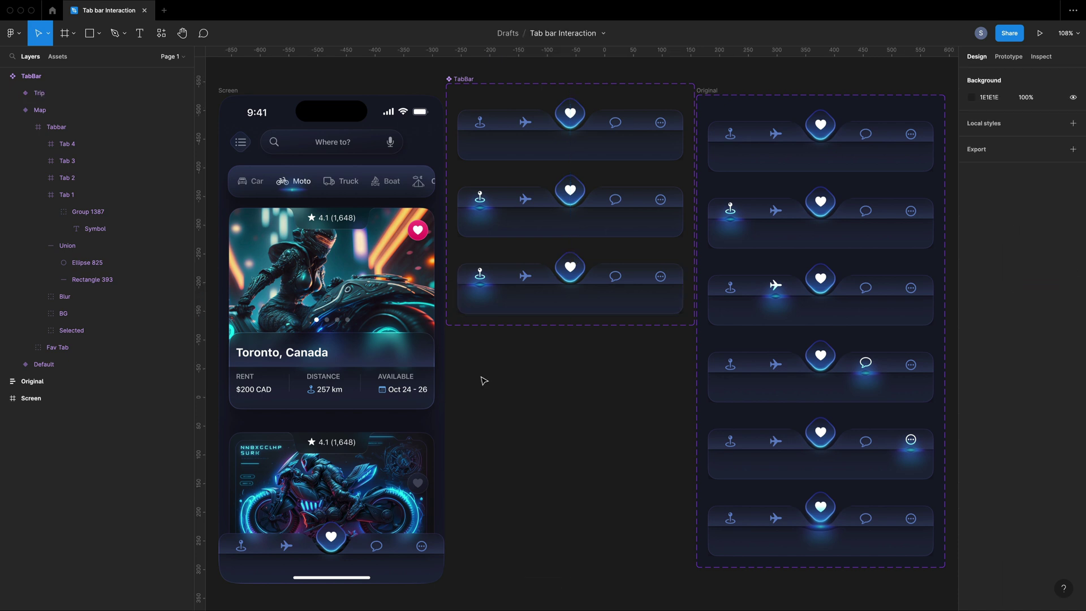
pyautogui.keyDown('super'); pyautogui.click(480, 275); pyautogui.keyUp('super')
pyautogui.rightClick(483, 275)
pyautogui.moveTo(532, 316)
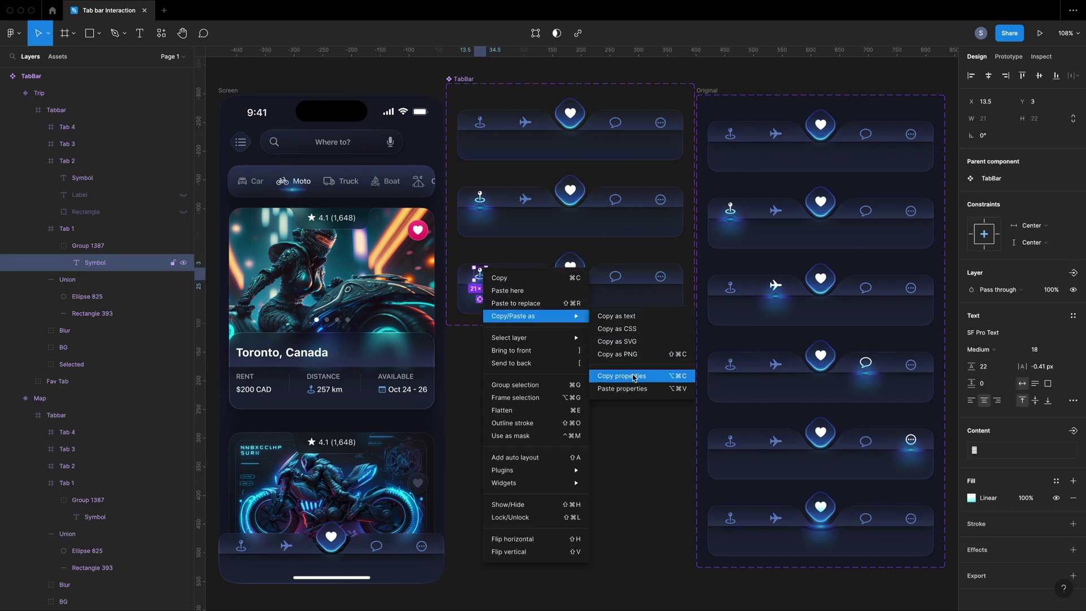
pyautogui.click(635, 376)
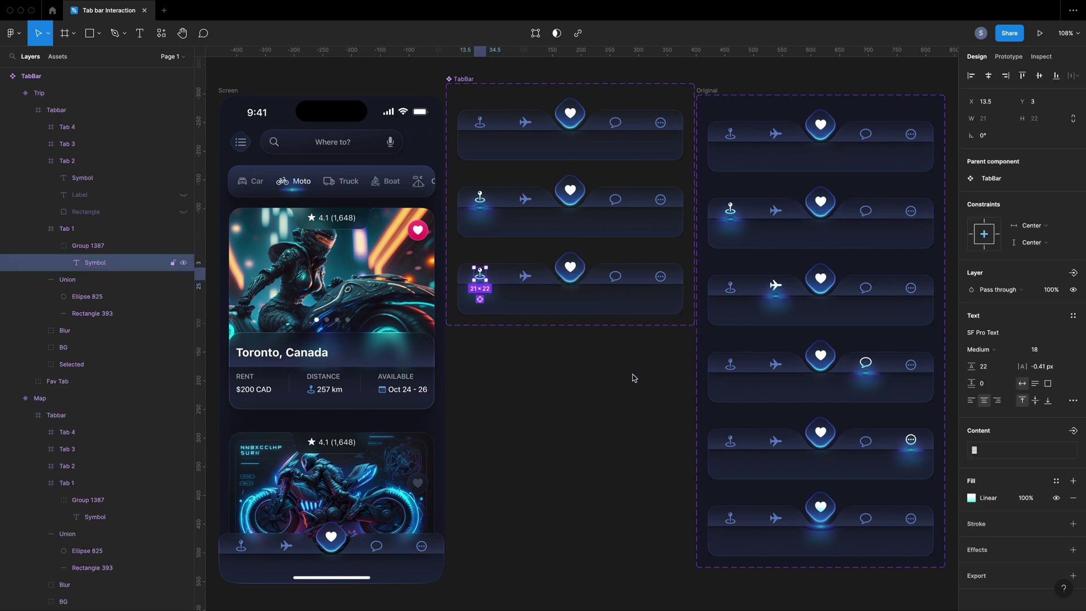
pyautogui.keyDown('super'); pyautogui.click(526, 277); pyautogui.keyUp('super')
pyautogui.rightClick(539, 280)
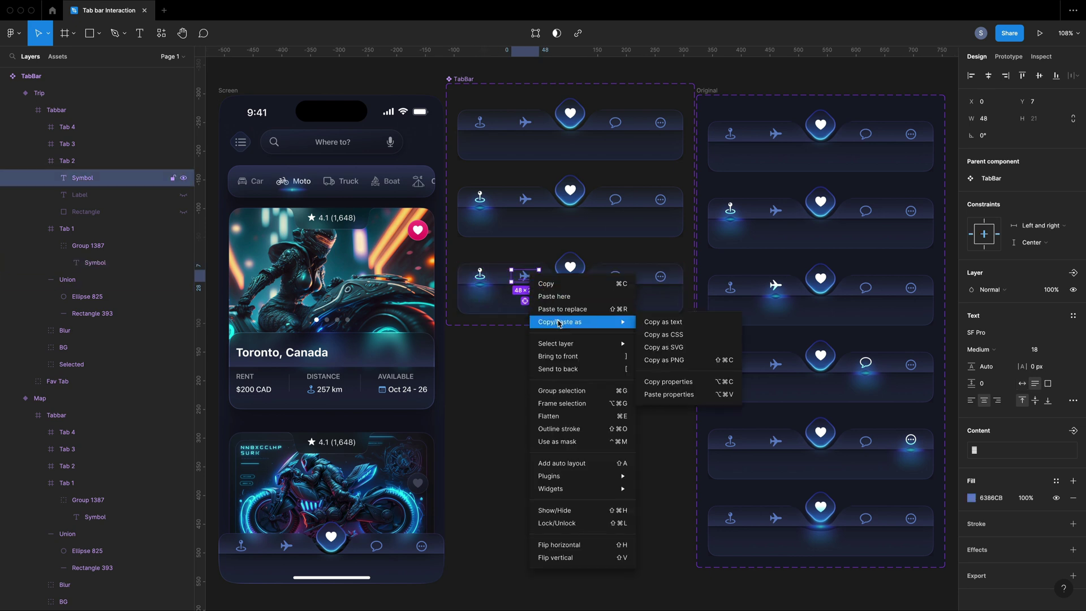
pyautogui.click(666, 395)
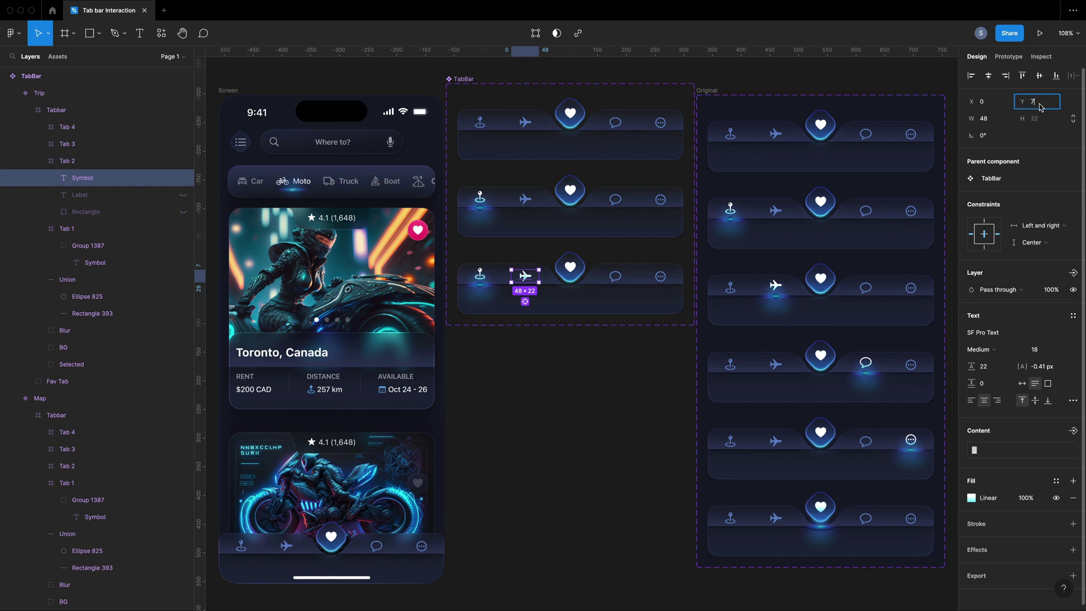
pyautogui.click(535, 363)
pyautogui.keyDown('ctrl'); pyautogui.scroll(5, 519, 345); pyautogui.keyUp('ctrl')
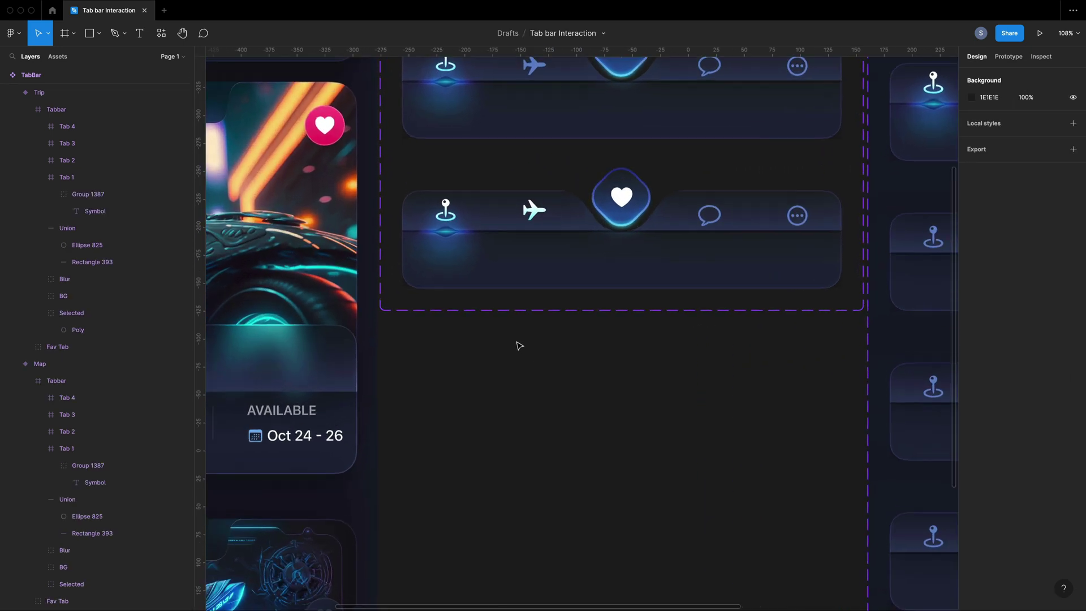
pyautogui.keyDown('ctrl'); pyautogui.scroll(3, 517, 345); pyautogui.keyUp('ctrl')
pyautogui.keyDown('ctrl'); pyautogui.scroll(2, 518, 345); pyautogui.keyUp('ctrl')
# Nudge the Ellipse, Blur and Poly glow layers right beneath the plane icon
pyautogui.click(73, 167)
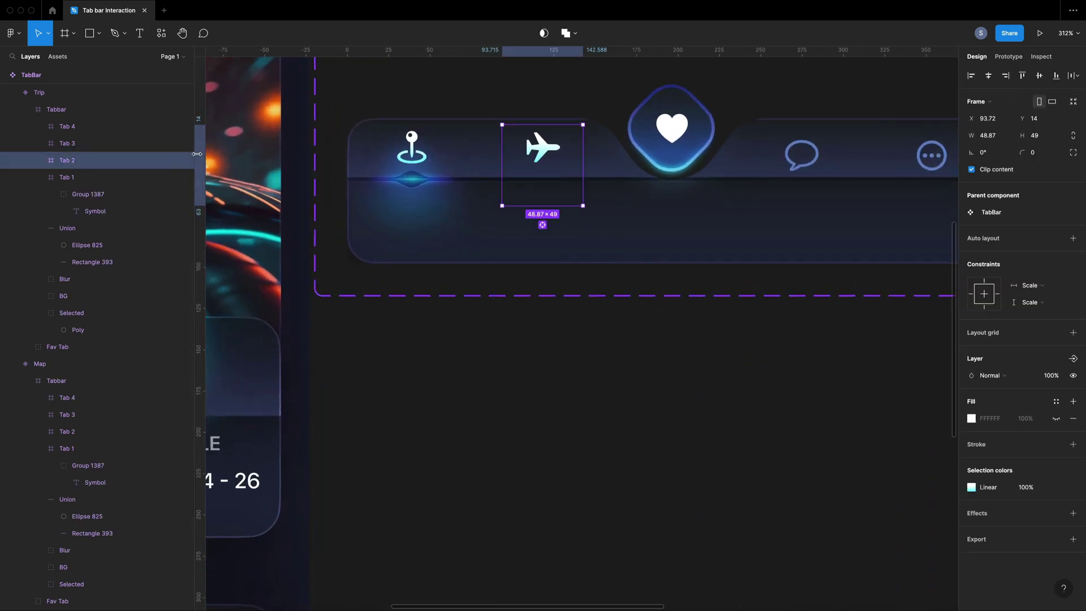
pyautogui.scroll(-1, 539, 158)
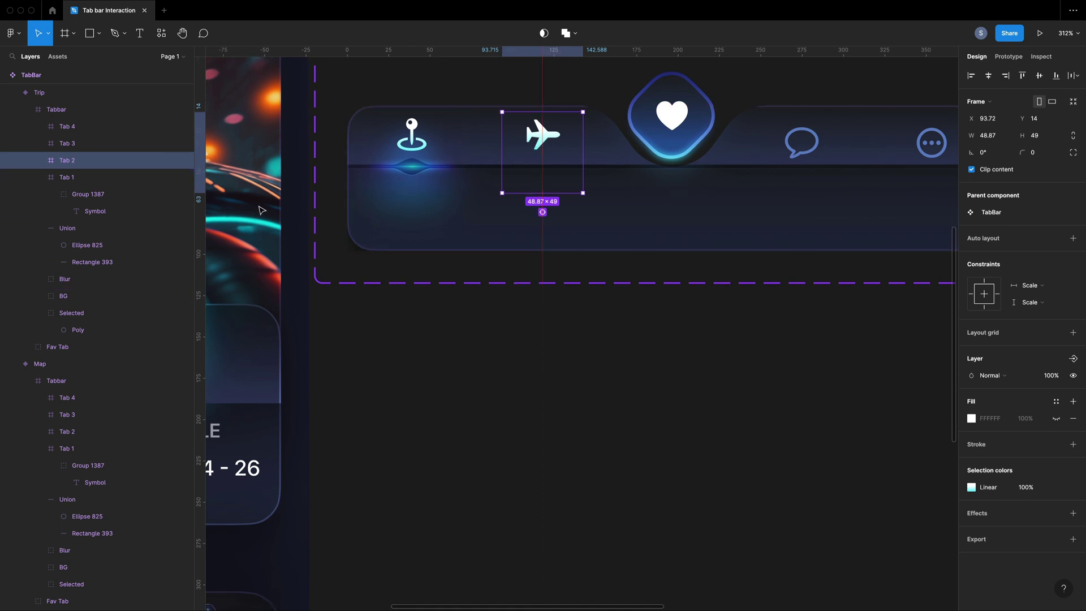
pyautogui.click(117, 246)
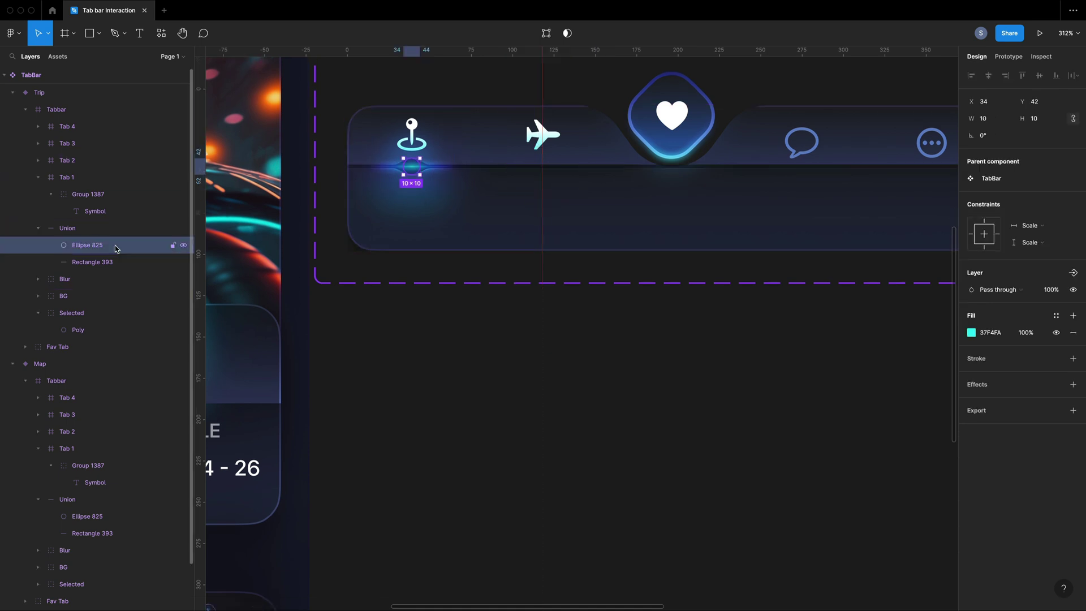
pyautogui.keyDown('super'); pyautogui.click(82, 279); pyautogui.keyUp('super')
pyautogui.keyDown('super'); pyautogui.click(83, 329); pyautogui.keyUp('super')
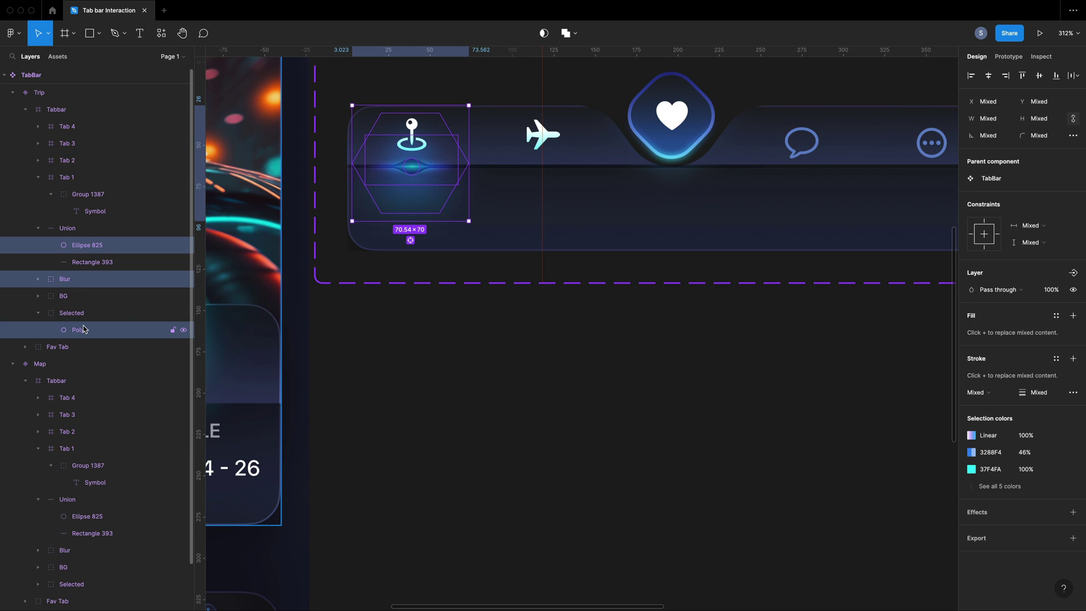
pyautogui.hotkey('shift', 'Right')
pyautogui.hotkey('shift', 'Right')
pyautogui.hotkey('shift', 'Right')
pyautogui.hotkey('shift', 'Right')
pyautogui.hotkey('shift', 'Right')
pyautogui.hotkey('shift', 'Right')
pyautogui.hotkey('shift', 'Right')
pyautogui.press('Right')
pyautogui.press('Right')
pyautogui.press('Right')
pyautogui.hotkey('shift', '1')
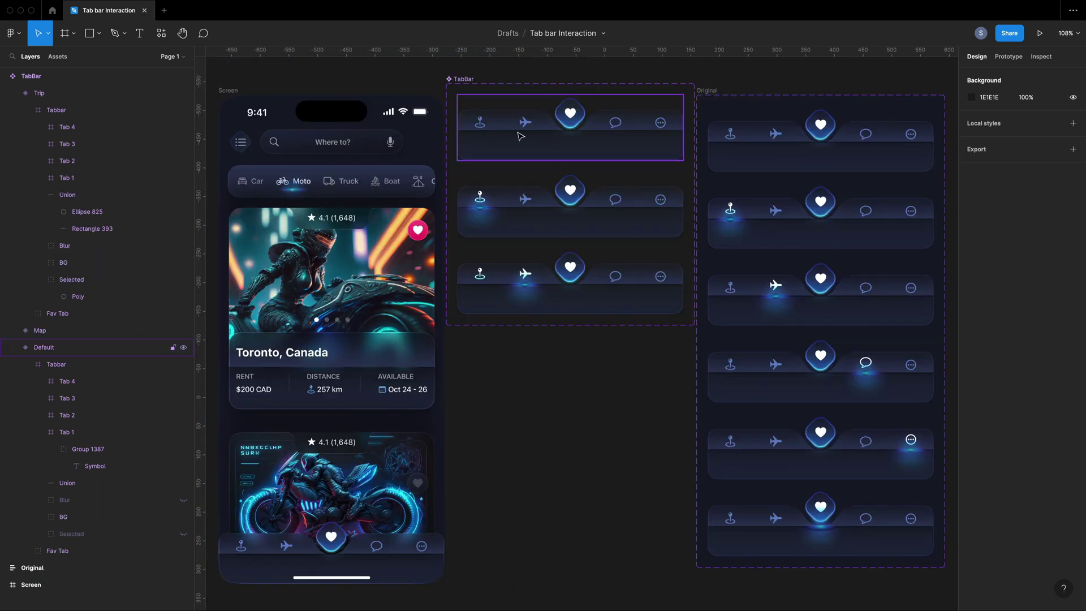
# Replace the Trip variant's pin tab with Default's plain pin tab
pyautogui.click(520, 138)
pyautogui.click(72, 433)
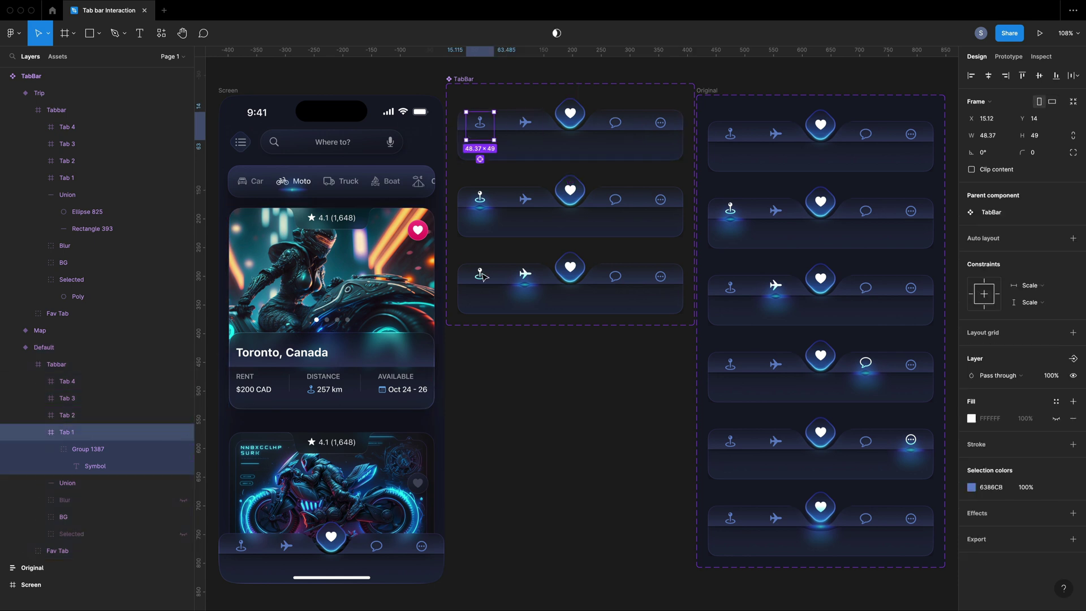
pyautogui.click(504, 285)
pyautogui.click(67, 177)
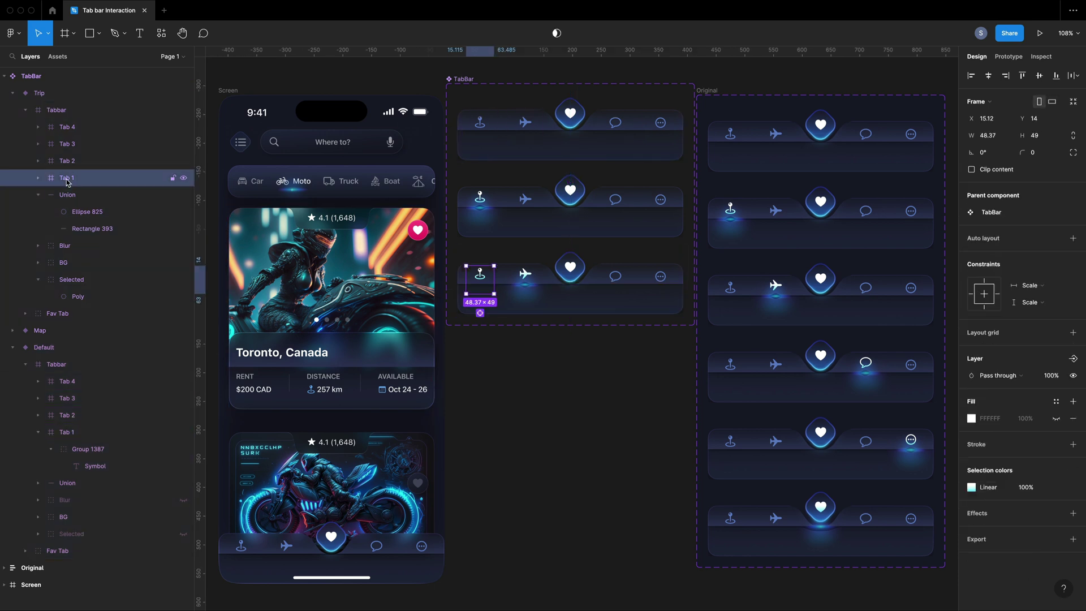
pyautogui.rightClick(70, 178)
pyautogui.write('5')
pyautogui.click(73, 200)
# Rename the pasted tab layer to Tab 1
pyautogui.doubleClick(90, 182)
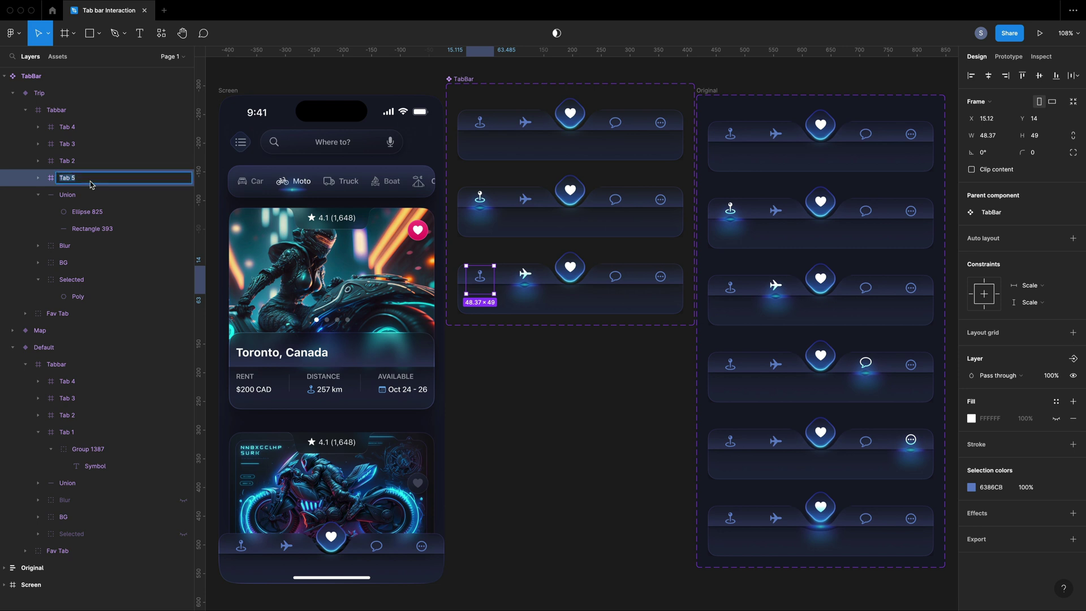
pyautogui.press('Right')
pyautogui.write('1')
pyautogui.press('Return')
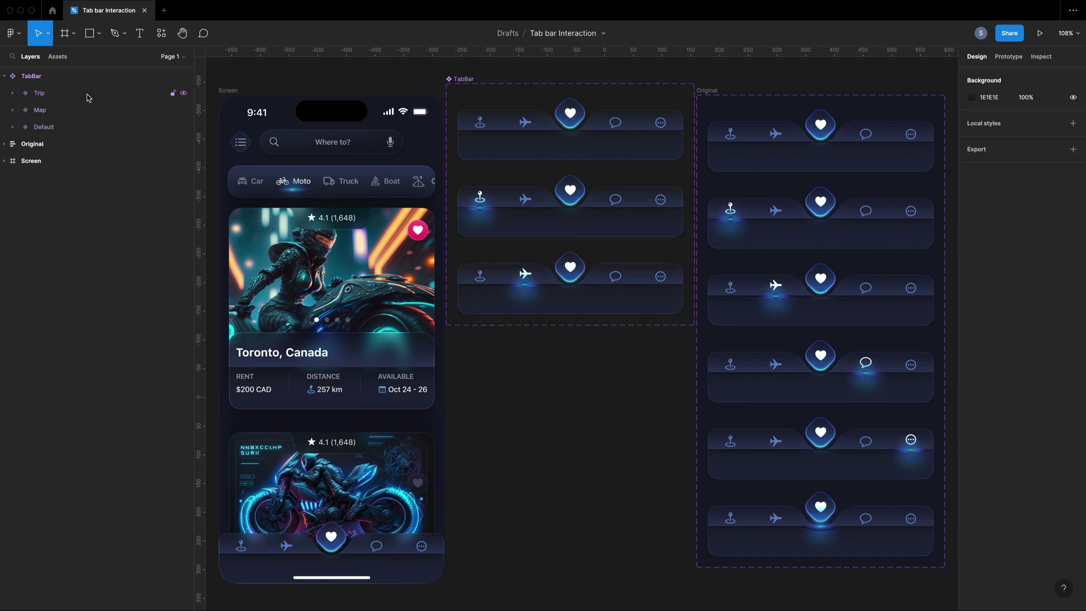
pyautogui.click(87, 94)
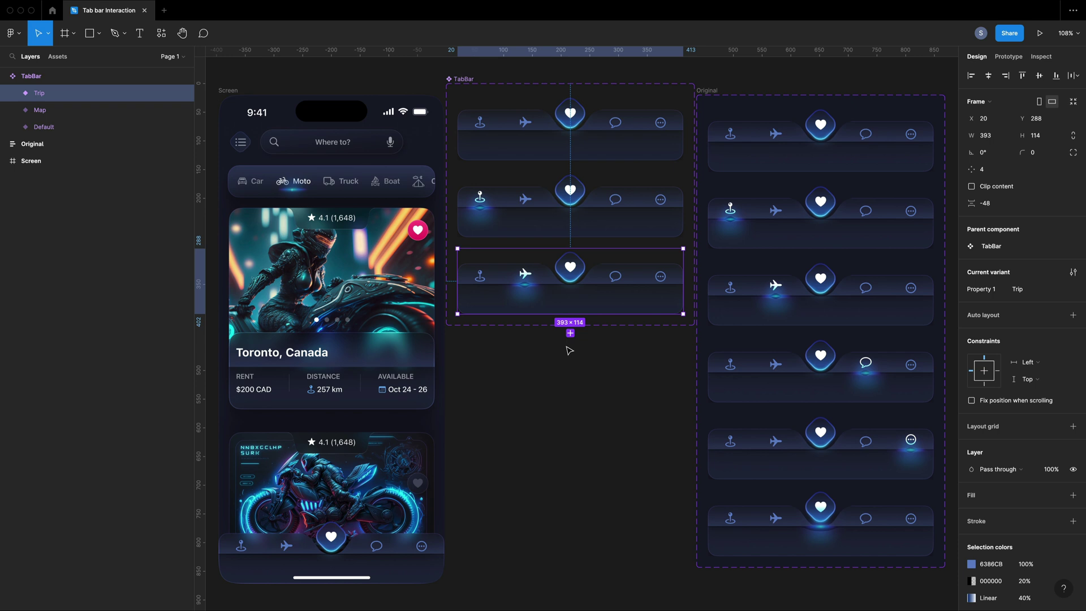
# Add a Chat variant and paste the plane's highlight properties onto the chat icon
pyautogui.click(570, 333)
pyautogui.click(1033, 289)
pyautogui.write('Chat')
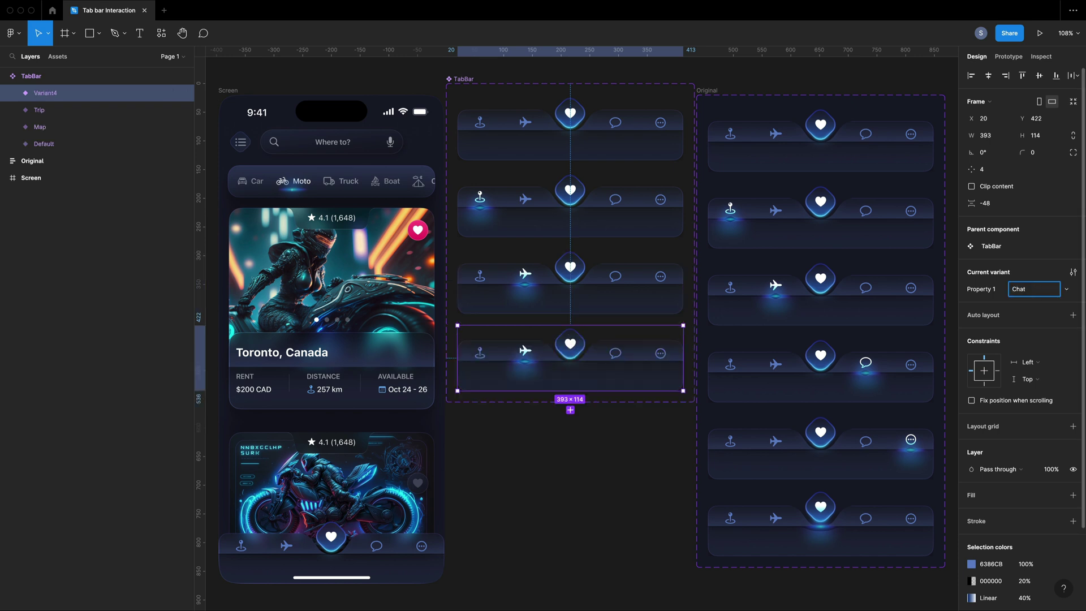
pyautogui.press('Return')
pyautogui.keyDown('ctrl'); pyautogui.click(523, 350); pyautogui.keyUp('ctrl')
pyautogui.rightClick(526, 350)
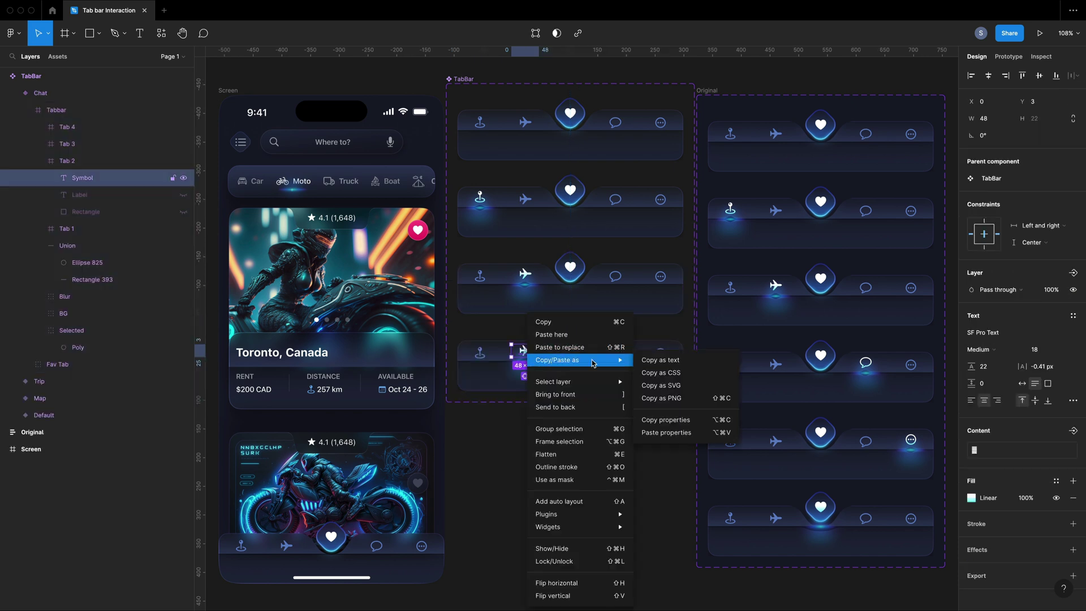
pyautogui.click(675, 417)
pyautogui.keyDown('ctrl'); pyautogui.click(616, 352); pyautogui.keyUp('ctrl')
pyautogui.rightClick(620, 352)
pyautogui.click(789, 433)
# Set the chat icon's Y to 3 and move the glow layers beneath it
pyautogui.click(1037, 101)
pyautogui.write('3')
pyautogui.press('Return')
pyautogui.scroll(5, 611, 390)
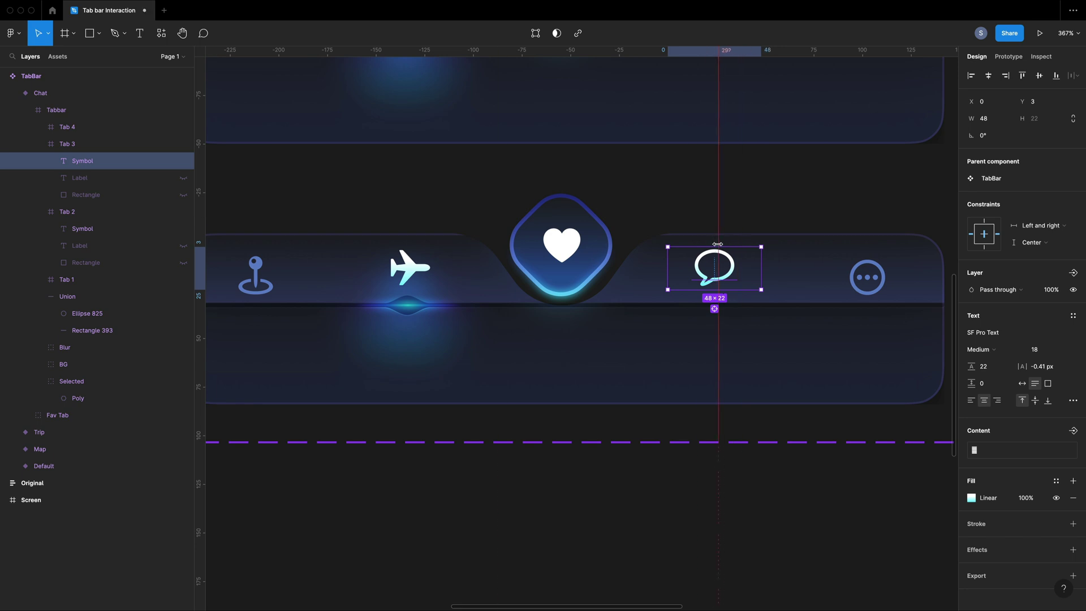
pyautogui.press('Escape')
pyautogui.click(149, 313)
pyautogui.keyDown('shift'); pyautogui.click(127, 347); pyautogui.keyUp('shift')
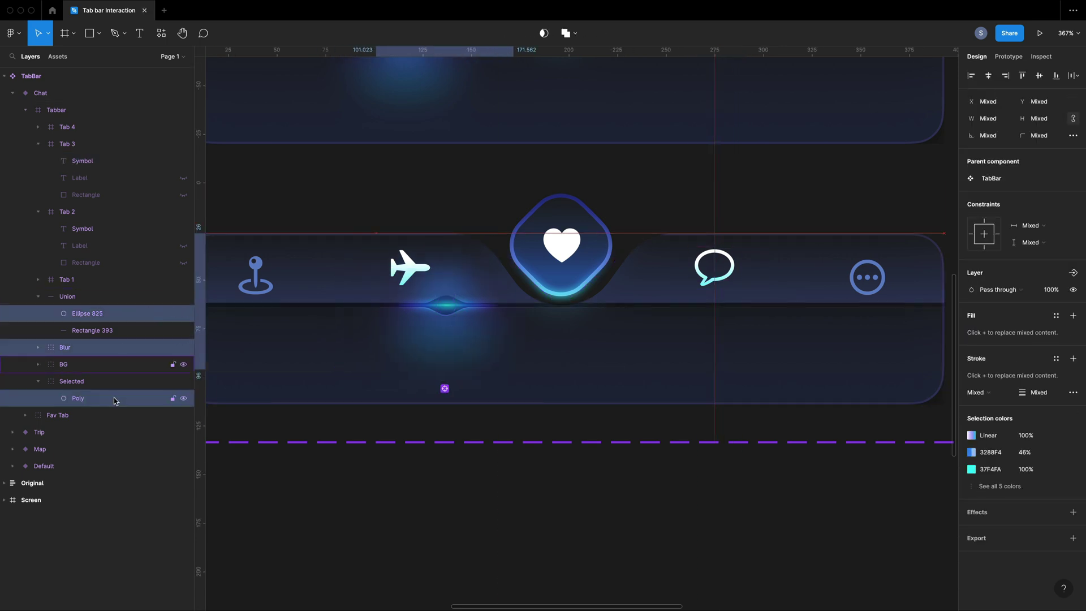
pyautogui.hotkey('shift', '1')
# Replace the Chat variant's plane tab with Default's plain one and rename it
pyautogui.click(12, 466)
pyautogui.click(67, 533)
pyautogui.click(462, 384)
pyautogui.click(525, 351)
pyautogui.doubleClick(67, 212)
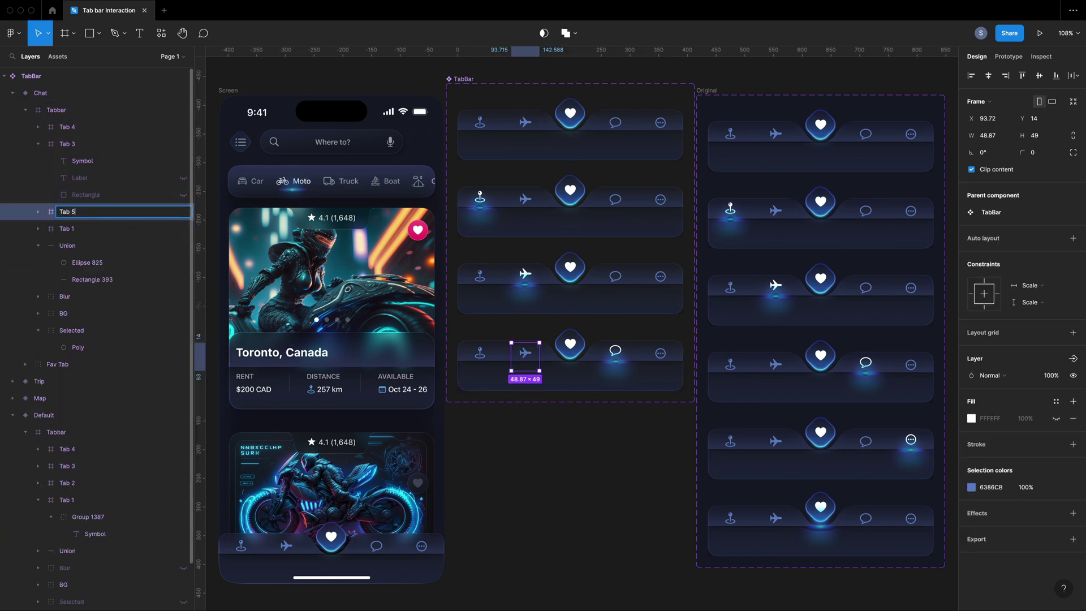
pyautogui.press('Return')
# Add a More variant below the Chat variant
pyautogui.hotkey('alt', 'l')
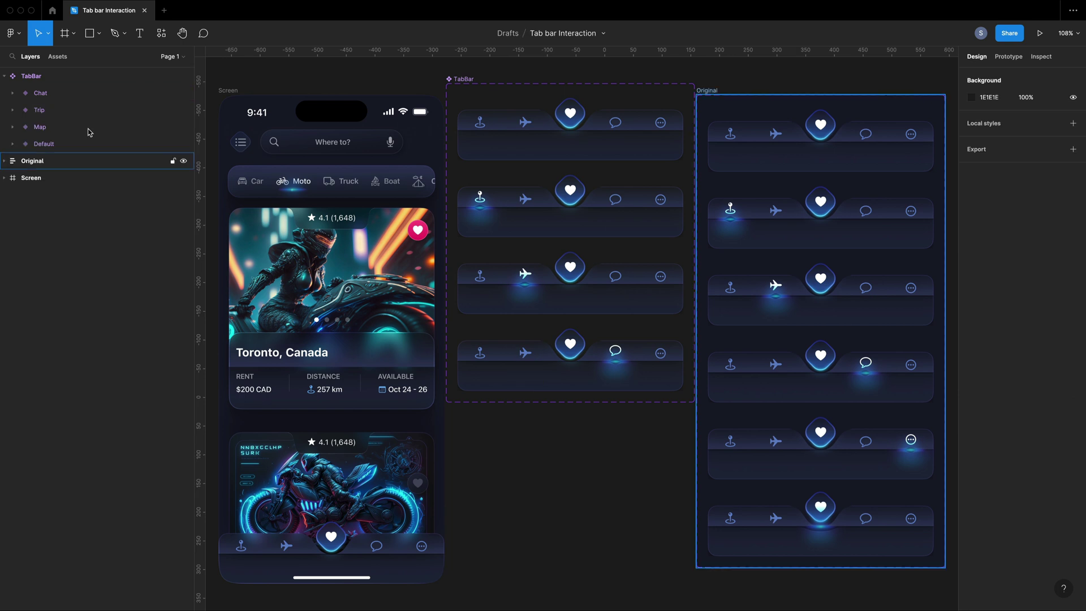
pyautogui.hotkey('shift', 'Return')
pyautogui.hotkey('shift', 'Return')
pyautogui.click(570, 410)
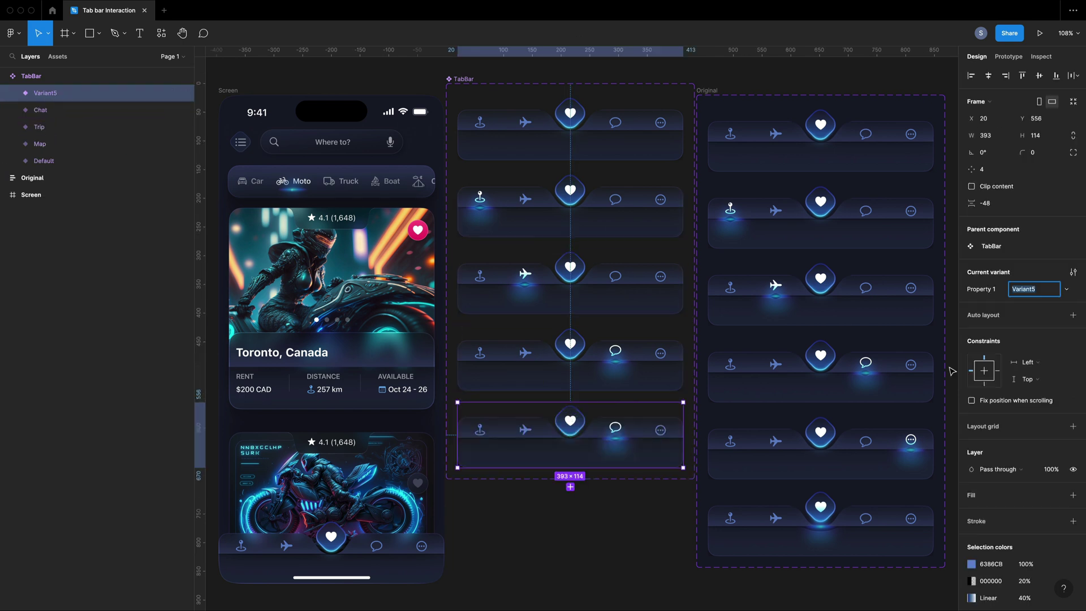
pyautogui.press('Return')
# Paste the chat icon's highlight properties onto the more icon and set Y to 3
pyautogui.keyDown('ctrl'); pyautogui.click(616, 427); pyautogui.keyUp('ctrl')
pyautogui.rightClick(616, 427)
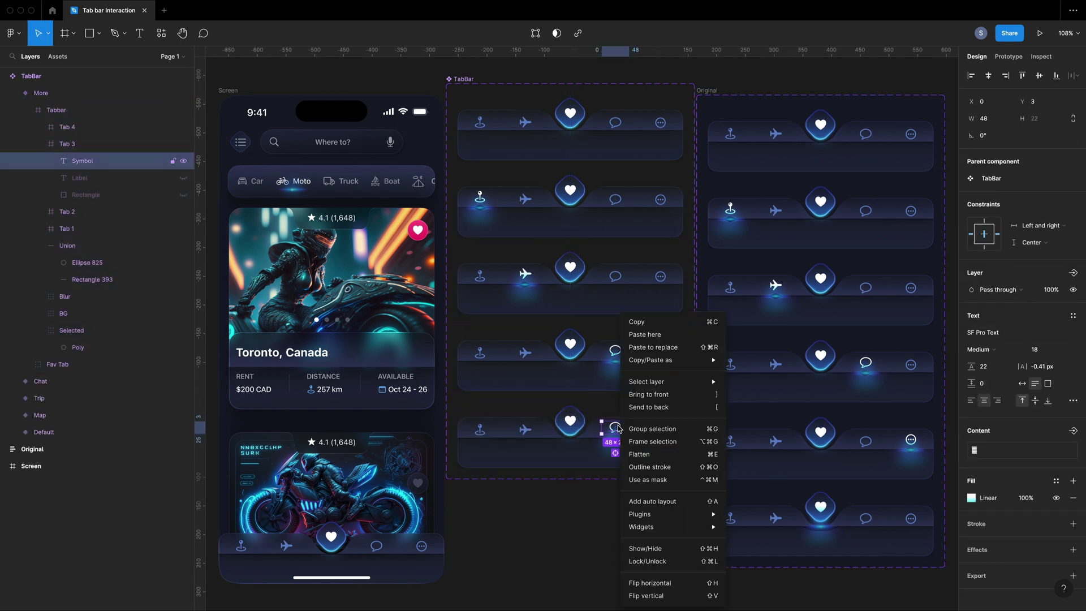
pyautogui.click(761, 419)
pyautogui.keyDown('ctrl'); pyautogui.click(661, 429); pyautogui.keyUp('ctrl')
pyautogui.rightClick(660, 430)
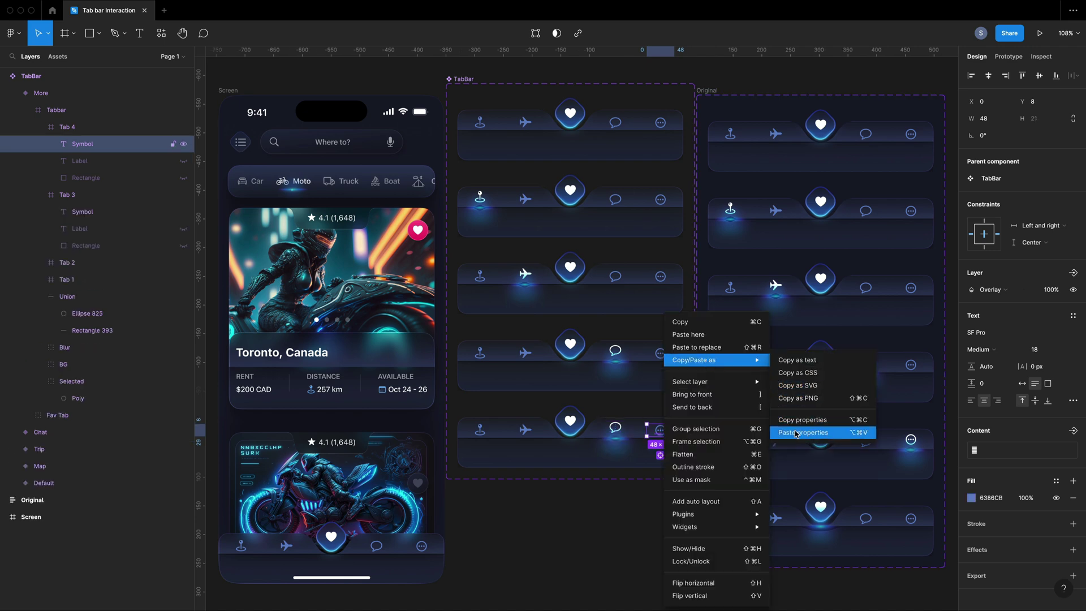
pyautogui.click(758, 432)
pyautogui.click(1034, 102)
pyautogui.write('3')
pyautogui.press('Return')
pyautogui.scroll(5, 505, 424)
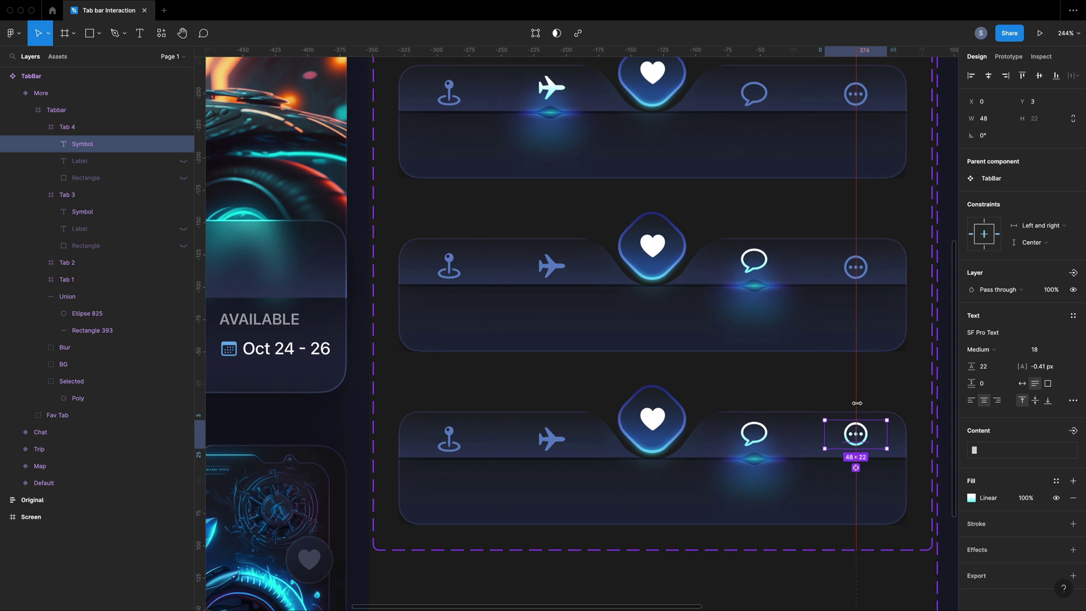
# Nudge the Ellipse, Blur and Poly glow layers right under the more icon
pyautogui.click(109, 318)
pyautogui.keyDown('shift'); pyautogui.click(94, 348); pyautogui.keyUp('shift')
pyautogui.keyDown('shift'); pyautogui.click(96, 398); pyautogui.keyUp('shift')
pyautogui.hotkey('shift', 'Right')
pyautogui.hotkey('shift', 'Right')
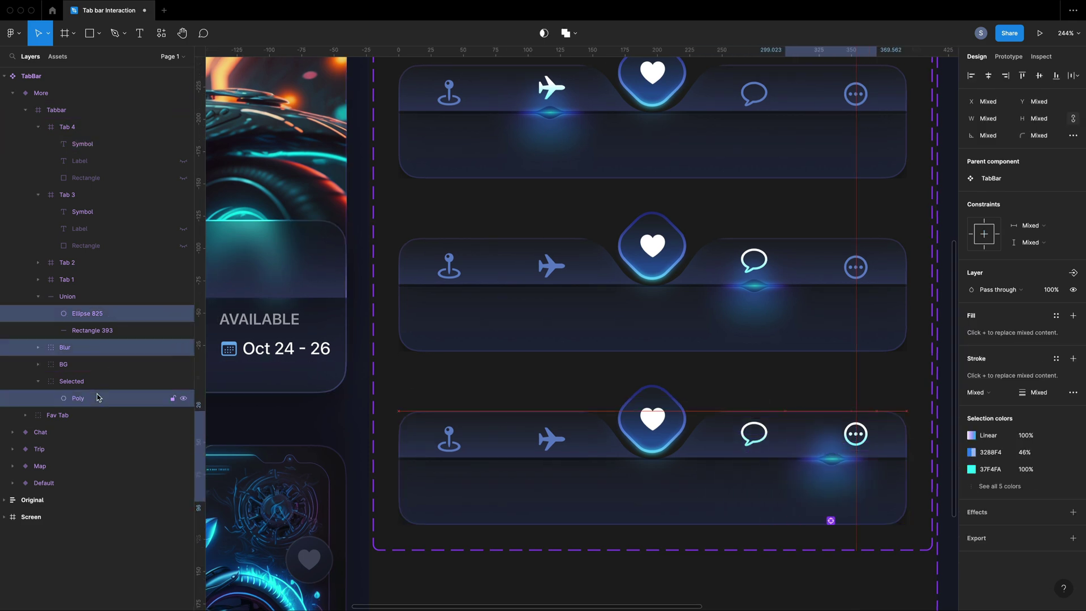
pyautogui.hotkey('shift', 'Right')
pyautogui.hotkey('shift', 'Right')
pyautogui.hotkey('shift', 'Right')
pyautogui.press('Escape')
pyautogui.hotkey('shift', '1')
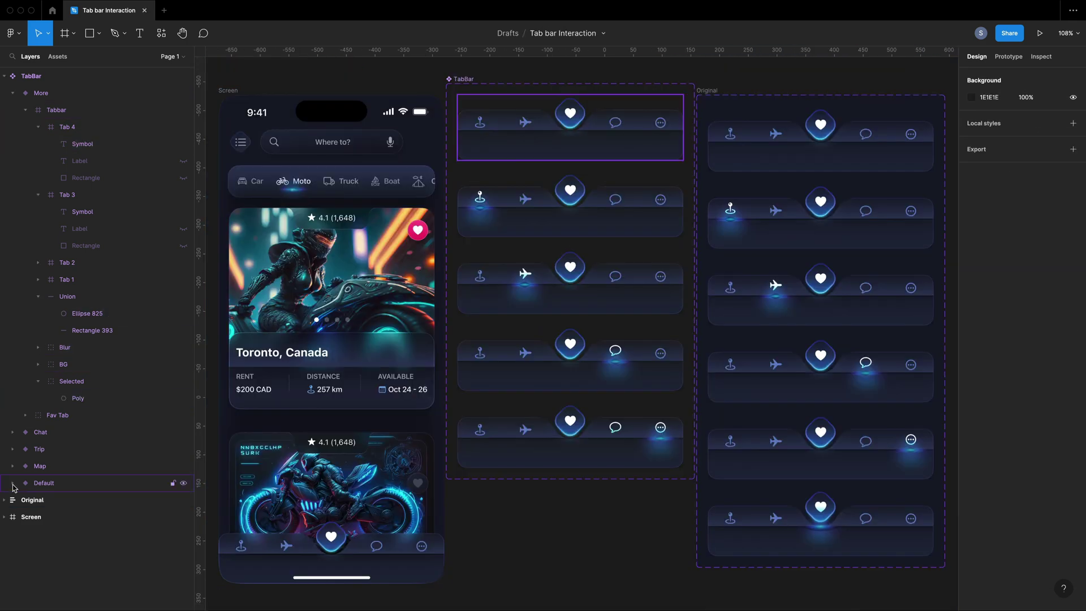
# Start renaming a tab layer in the More variant
pyautogui.click(74, 534)
pyautogui.rightClick(74, 197)
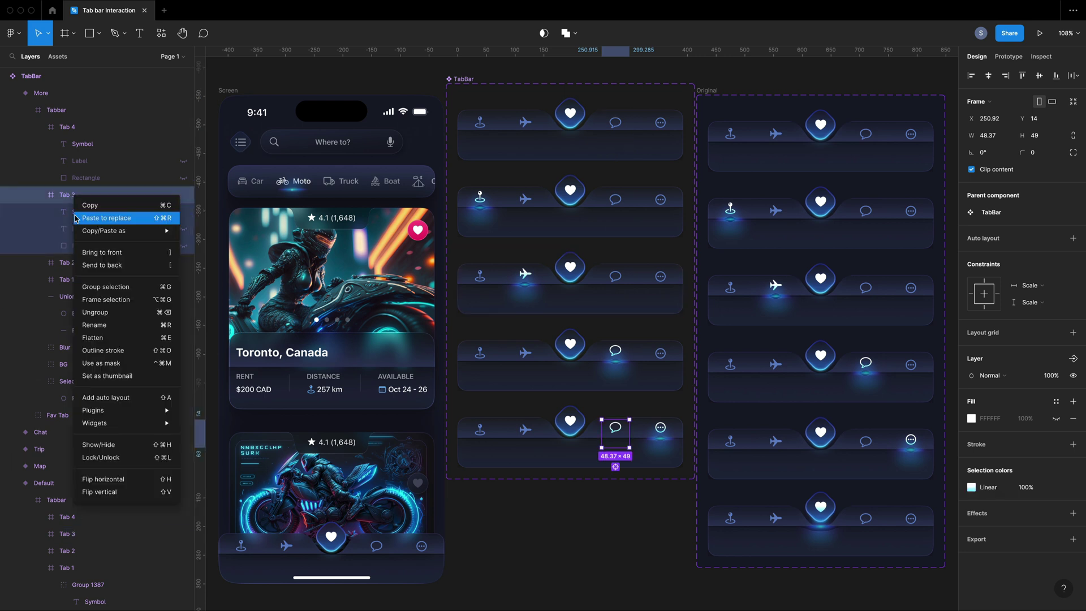
pyautogui.doubleClick(78, 200)
# Add a new variant below More and name it Favourite
pyautogui.press('Escape')
pyautogui.press('Escape')
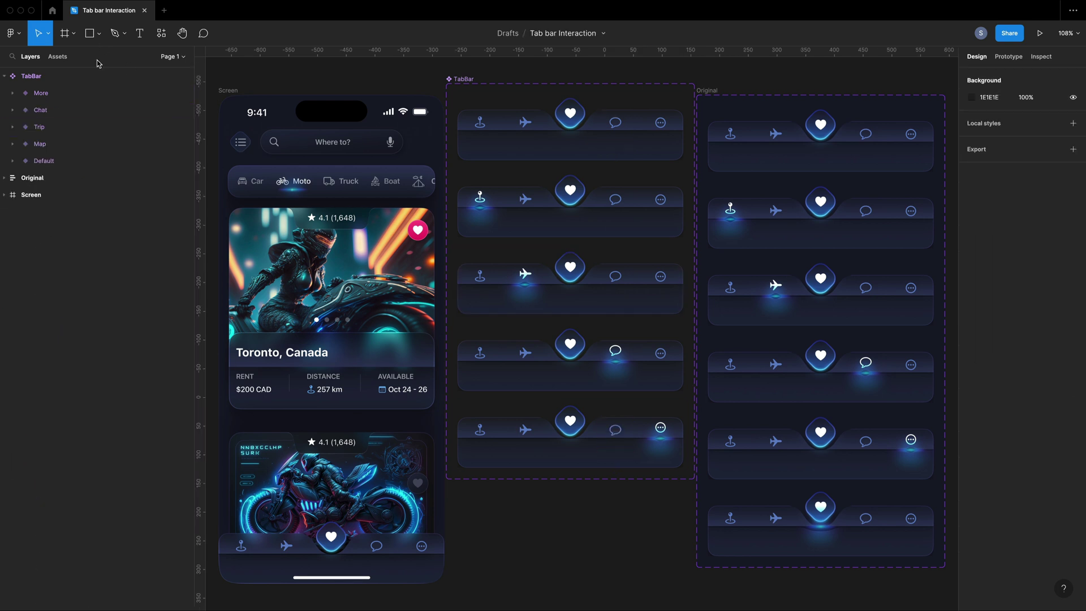
pyautogui.click(96, 93)
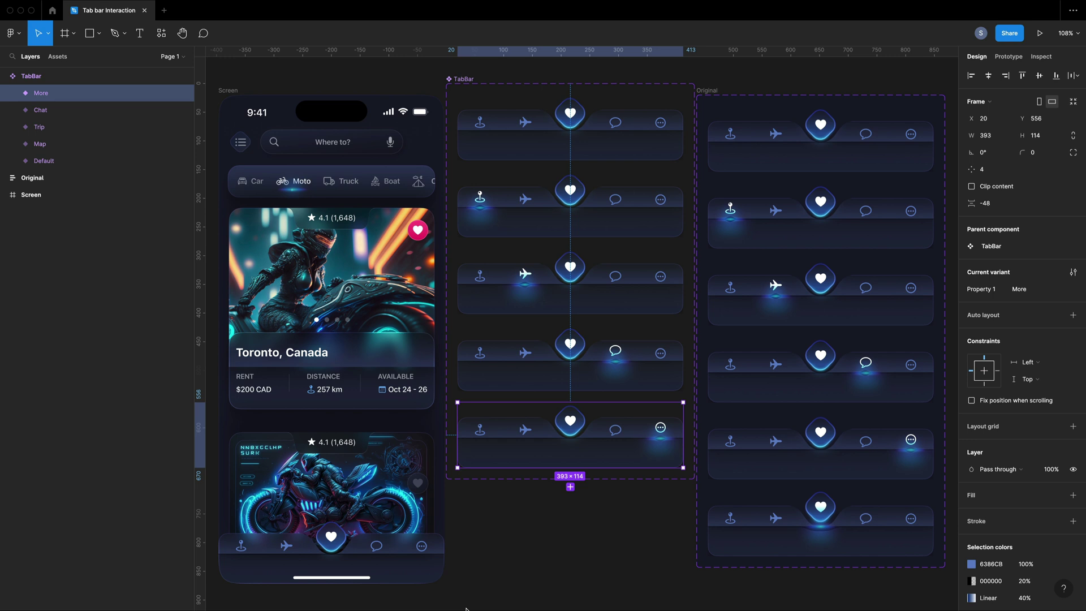
pyautogui.click(571, 487)
pyautogui.write('Favourit')
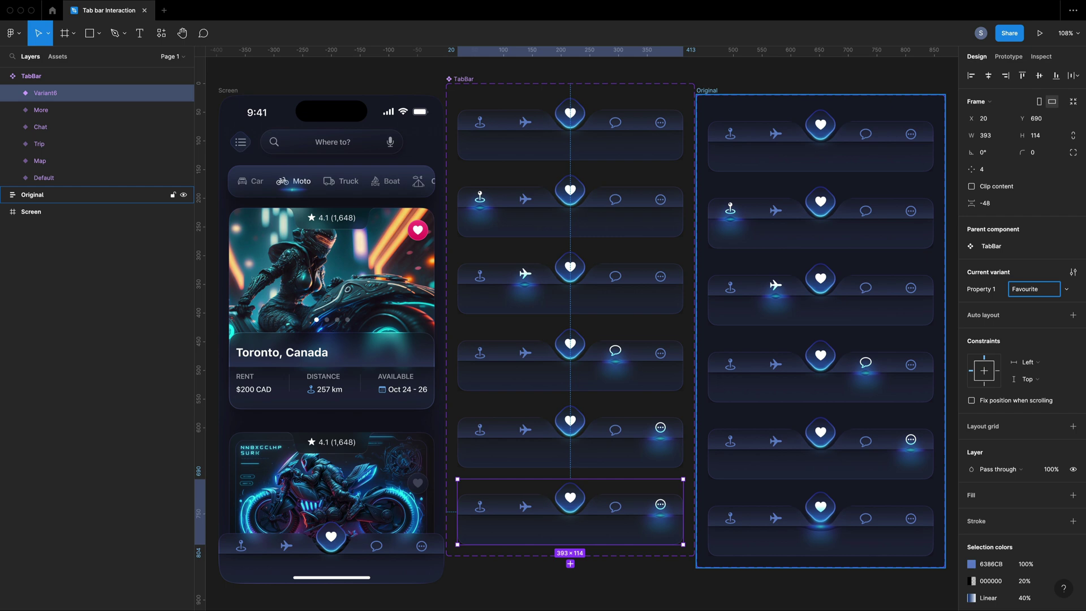
pyautogui.press('Return')
pyautogui.click(660, 582)
pyautogui.keyDown('ctrl'); pyautogui.scroll(5, 517, 306); pyautogui.keyUp('ctrl')
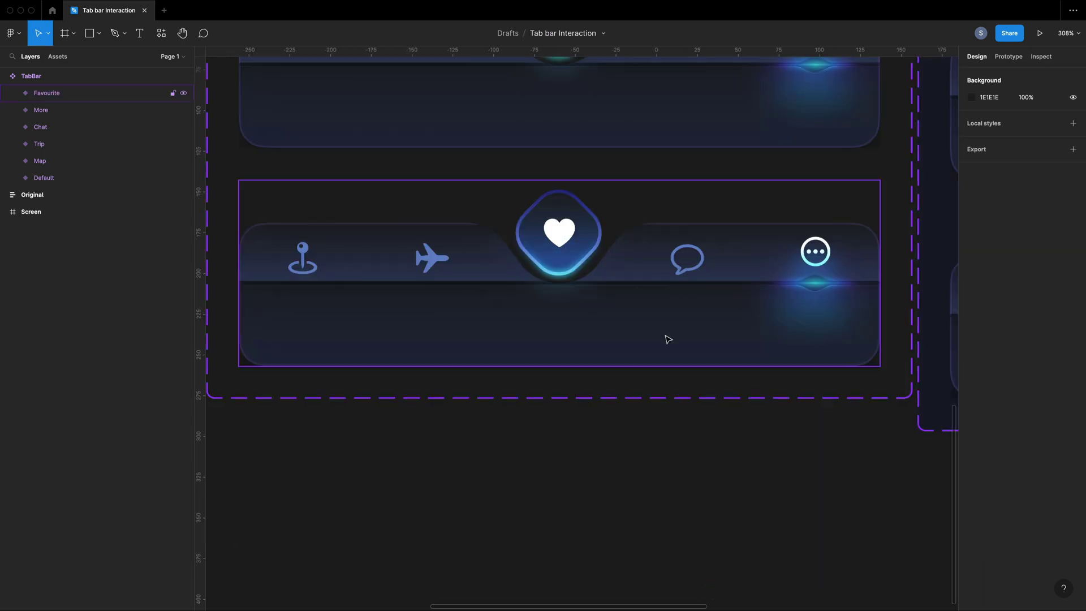
# Shift Ellipse 825, Blur and Poly left so the glow sits under the heart
pyautogui.click(560, 271)
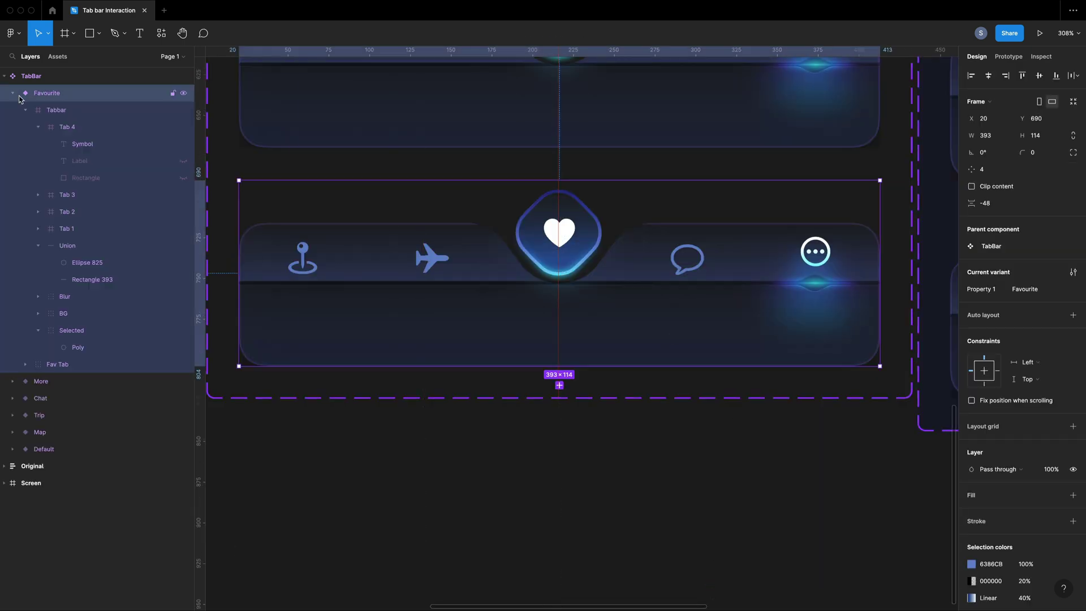
pyautogui.click(76, 267)
pyautogui.keyDown('shift'); pyautogui.click(64, 296); pyautogui.keyUp('shift')
pyautogui.keyDown('shift'); pyautogui.click(78, 347); pyautogui.keyUp('shift')
pyautogui.hotkey('shift', 'Left')
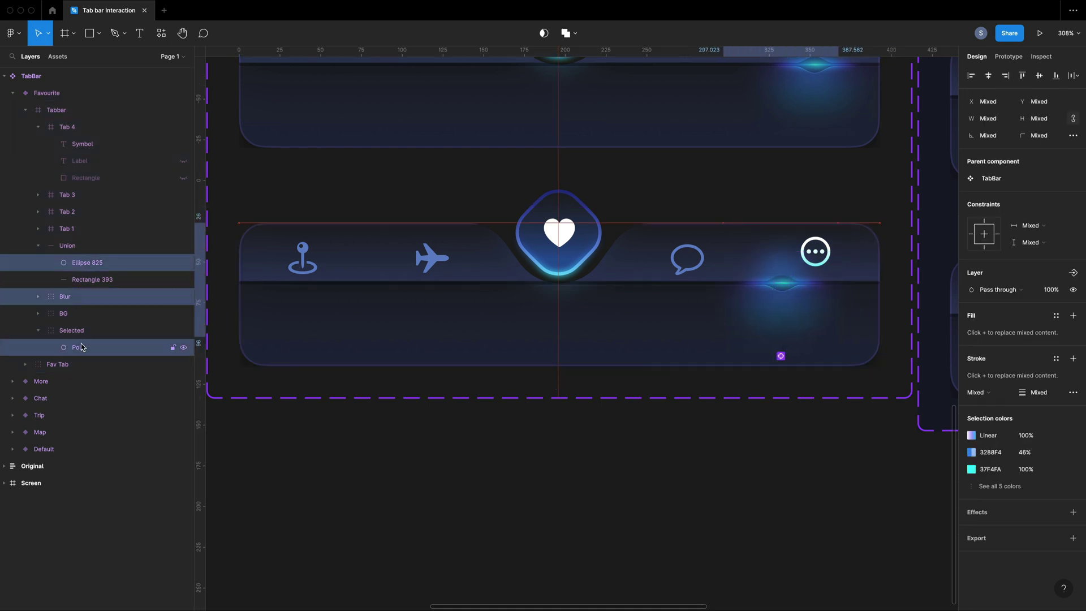
pyautogui.hotkey('shift', 'Left')
pyautogui.hotkey('shift', 'Left')
pyautogui.hotkey('shift', 'Left')
pyautogui.hotkey('shift', 'Left')
pyautogui.hotkey('shift', 'Left')
pyautogui.hotkey('shift', 'Left')
pyautogui.hotkey('shift', 'Left')
pyautogui.hotkey('shift', 'Left')
pyautogui.hotkey('shift', '1')
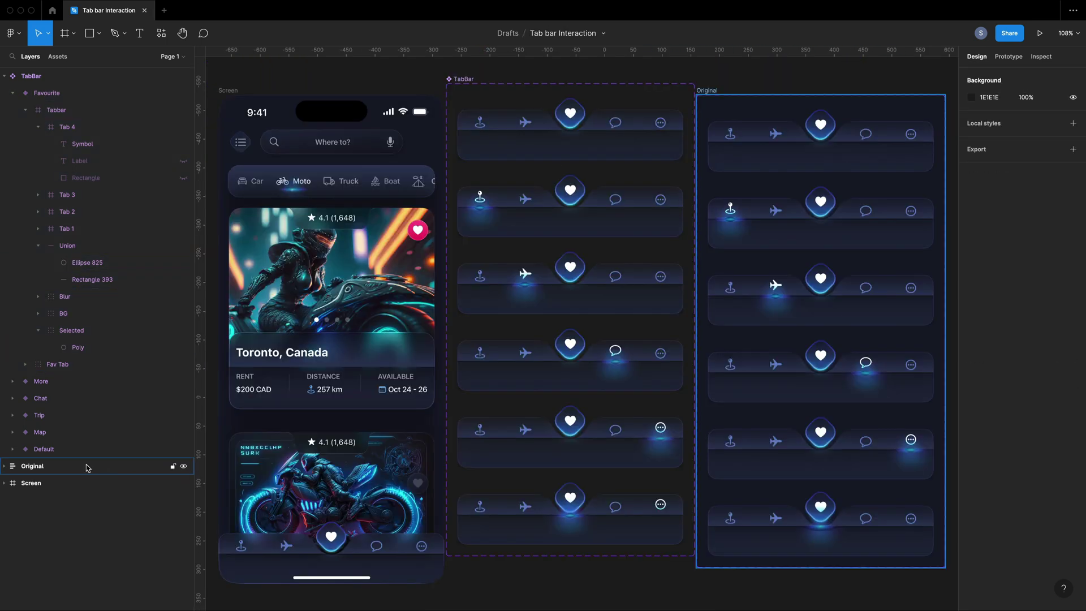
# Replace Favourite's Tab 4 with Default's unlit more tab
pyautogui.click(38, 449)
pyautogui.click(73, 482)
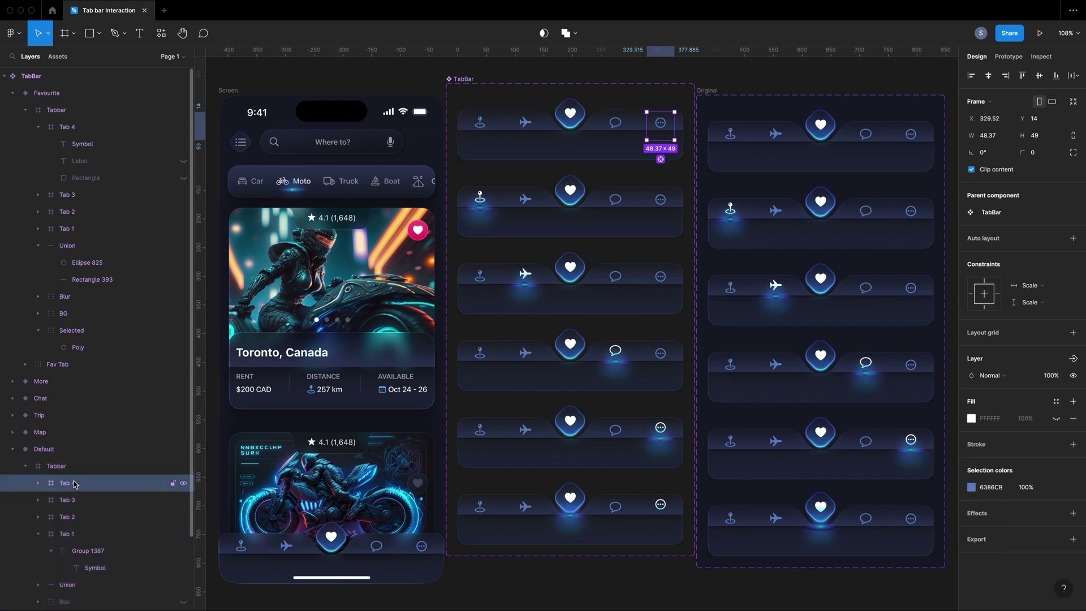
pyautogui.click(67, 127)
pyautogui.rightClick(68, 126)
pyautogui.click(89, 156)
pyautogui.write('5')
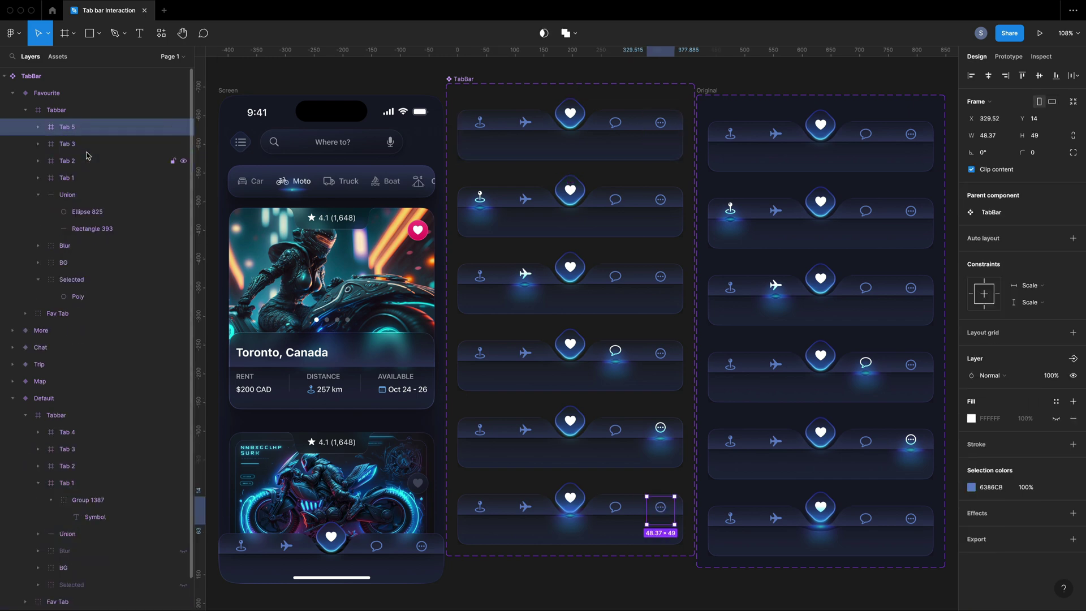
pyautogui.doubleClick(86, 129)
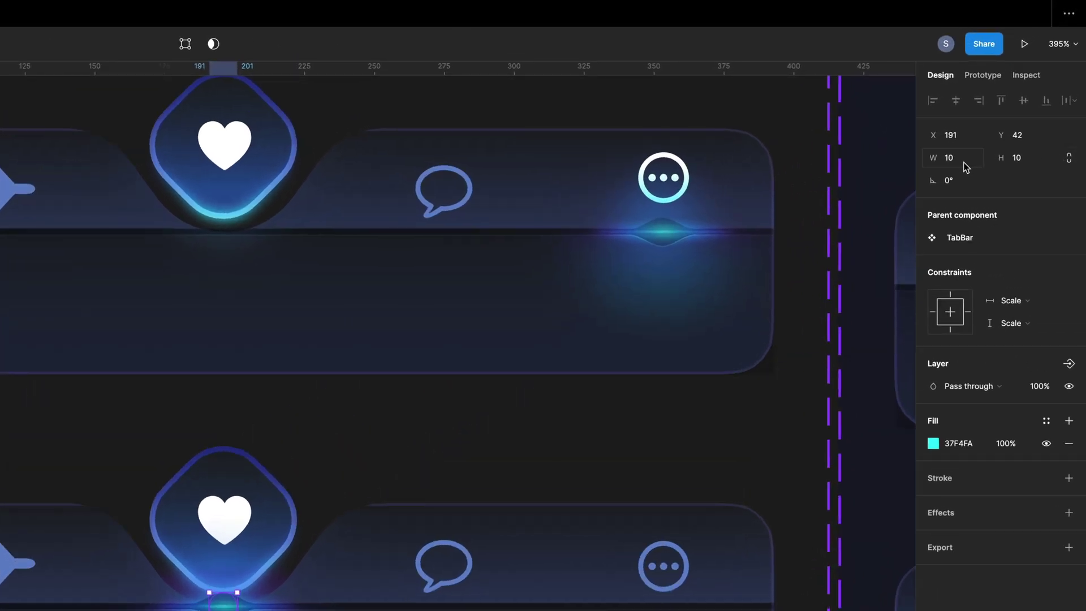
# Make the glow ellipse 50 wide and centre it under the heart
pyautogui.click(965, 168)
pyautogui.write('50')
pyautogui.press('Return')
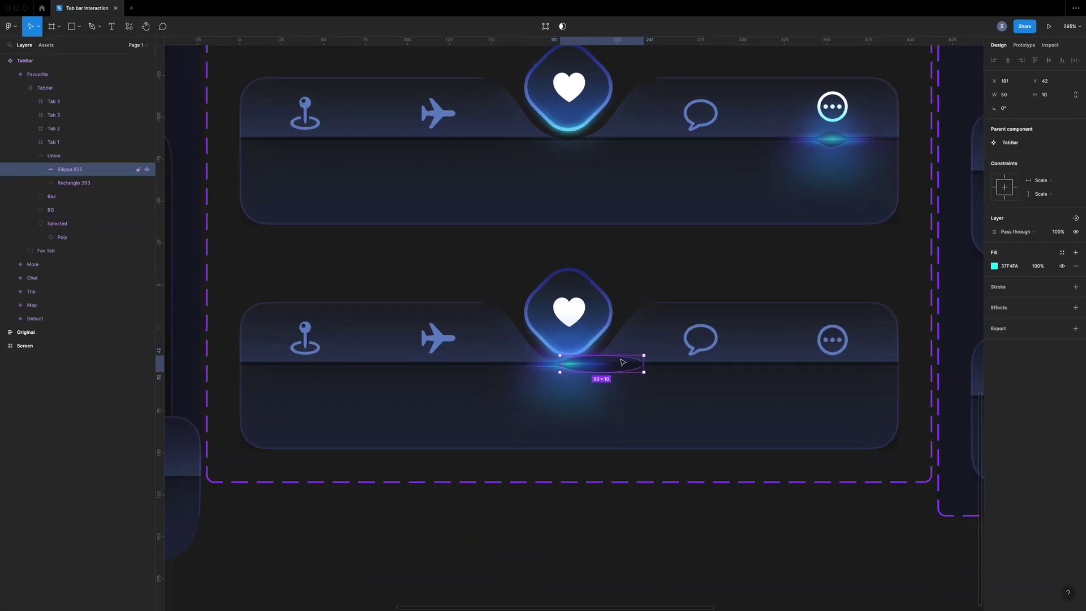
pyautogui.moveTo(621, 363); pyautogui.dragTo(594, 358)
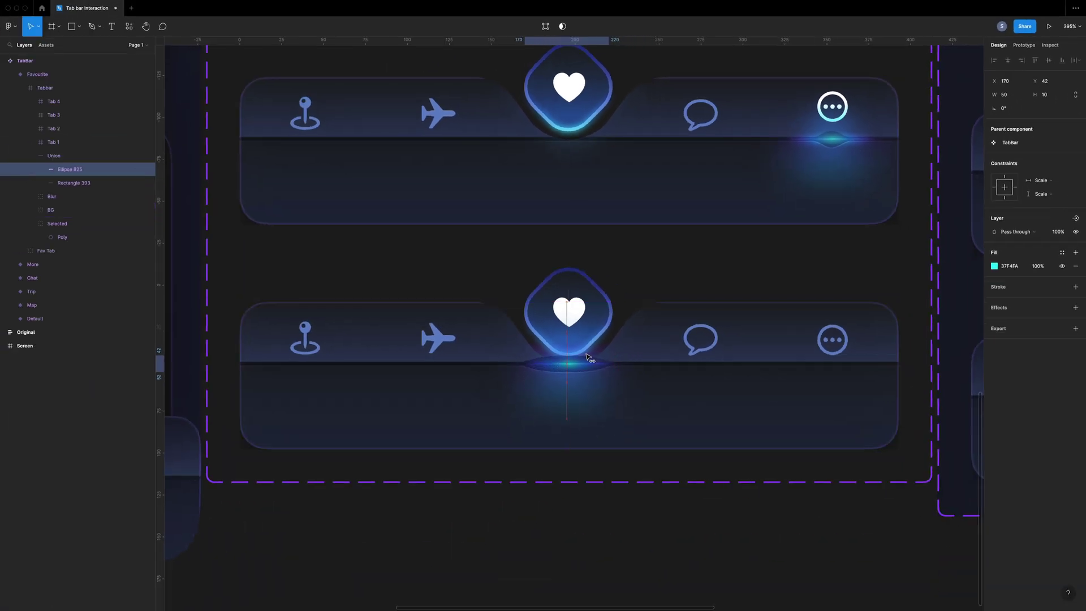
pyautogui.moveTo(586, 352); pyautogui.dragTo(589, 355)
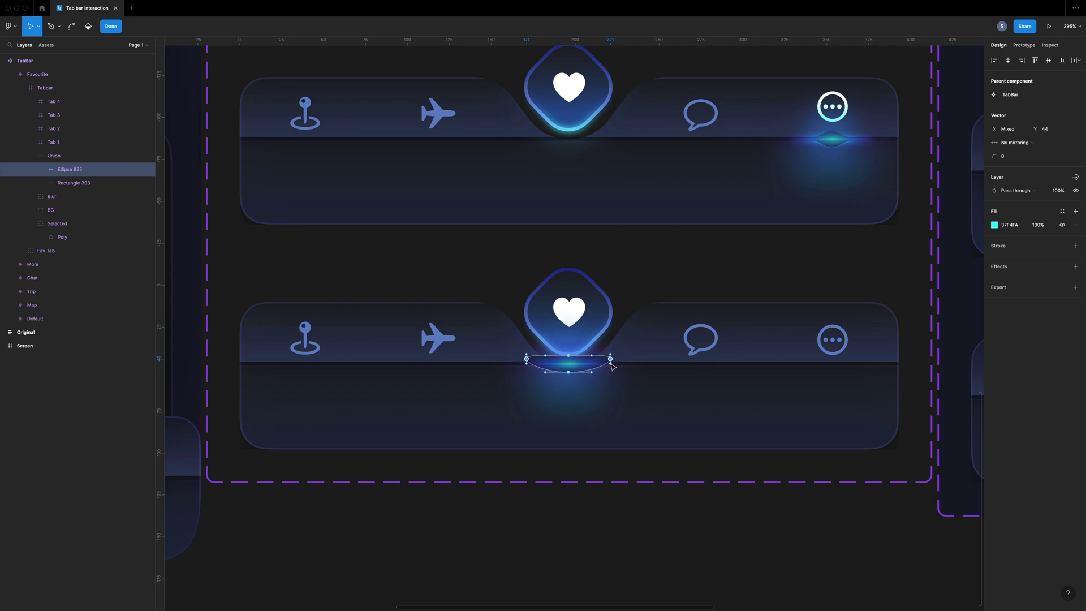
# Finish reshaping the glow's vector points and set its Y to 45
pyautogui.press('Escape')
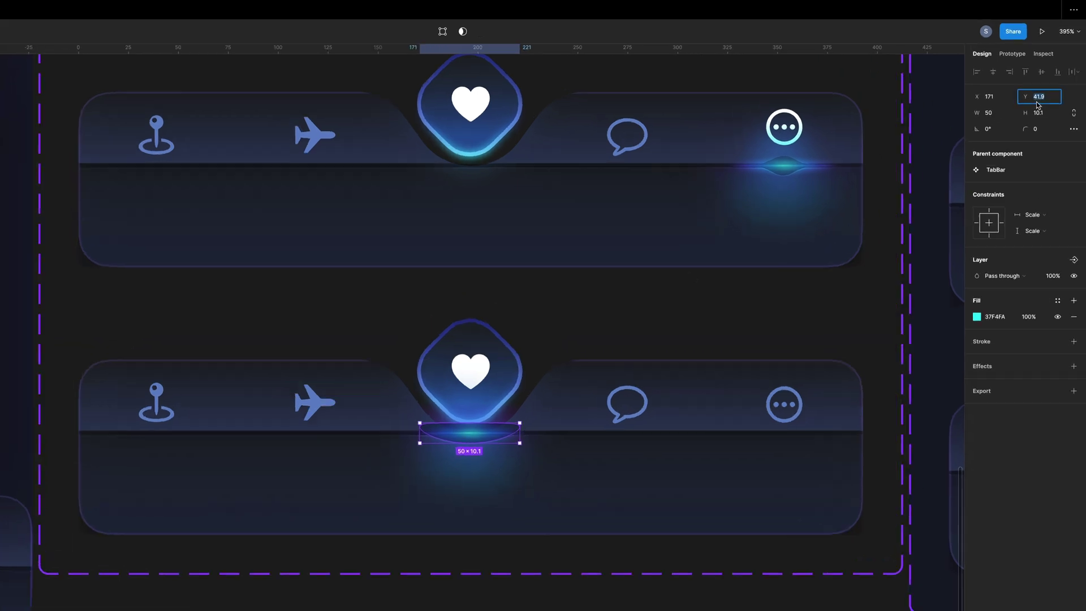
pyautogui.write('45')
pyautogui.press('Return')
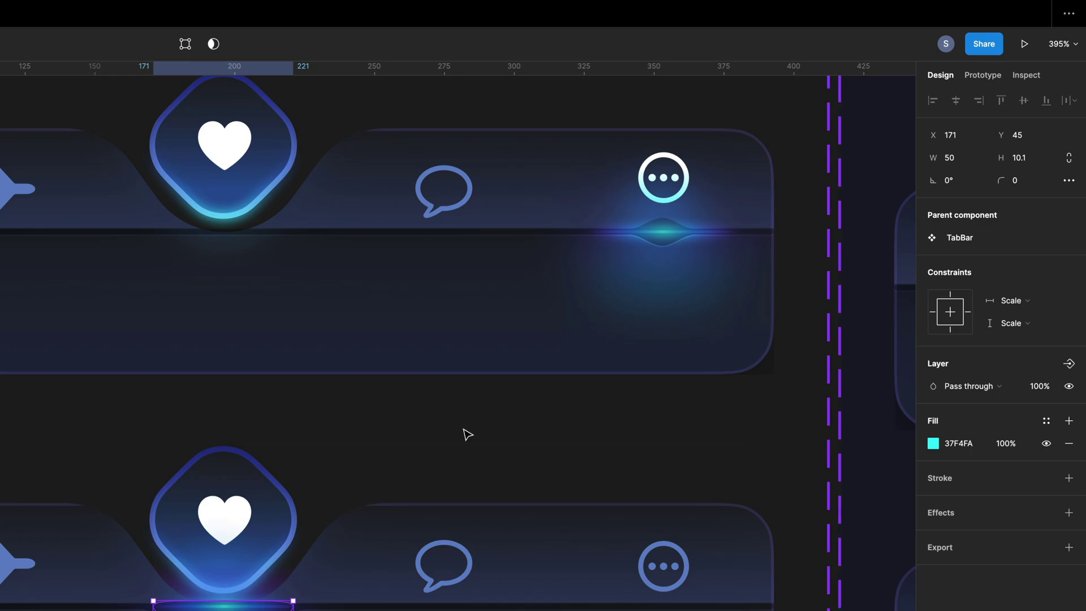
pyautogui.click(432, 432)
pyautogui.hotkey('shift', '1')
pyautogui.click(520, 138)
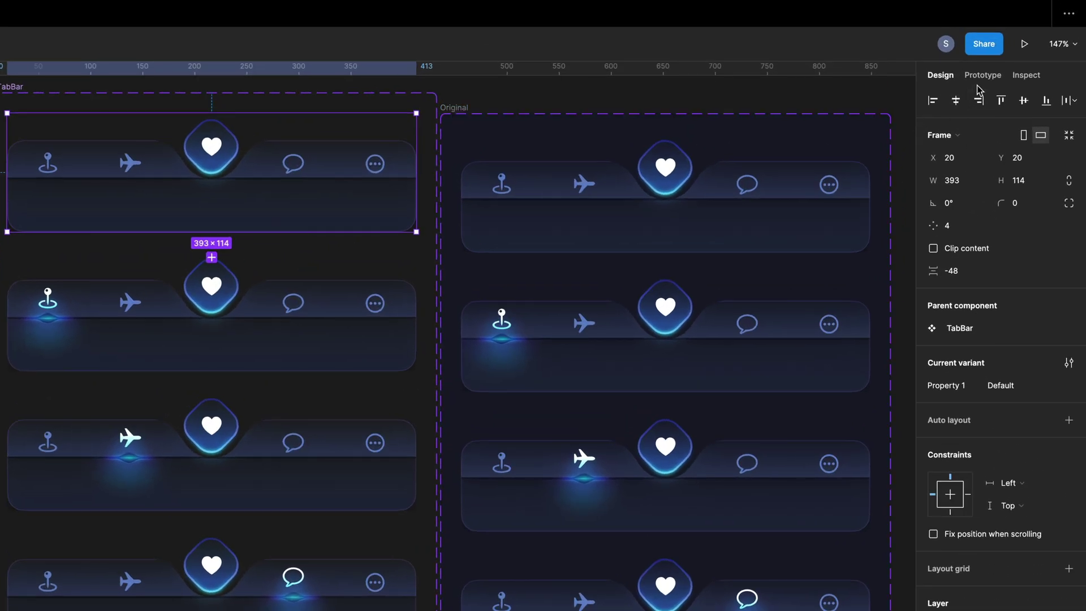
# Link Default's pin tab to Map with Change to, Smart animate, Gentle, 800ms
pyautogui.click(1025, 47)
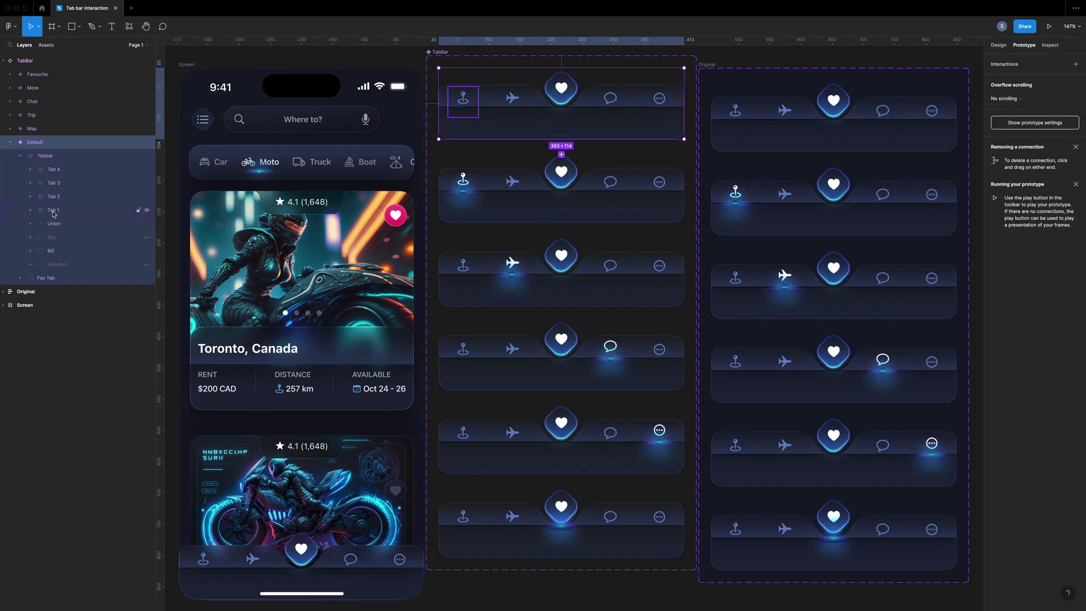
pyautogui.click(51, 215)
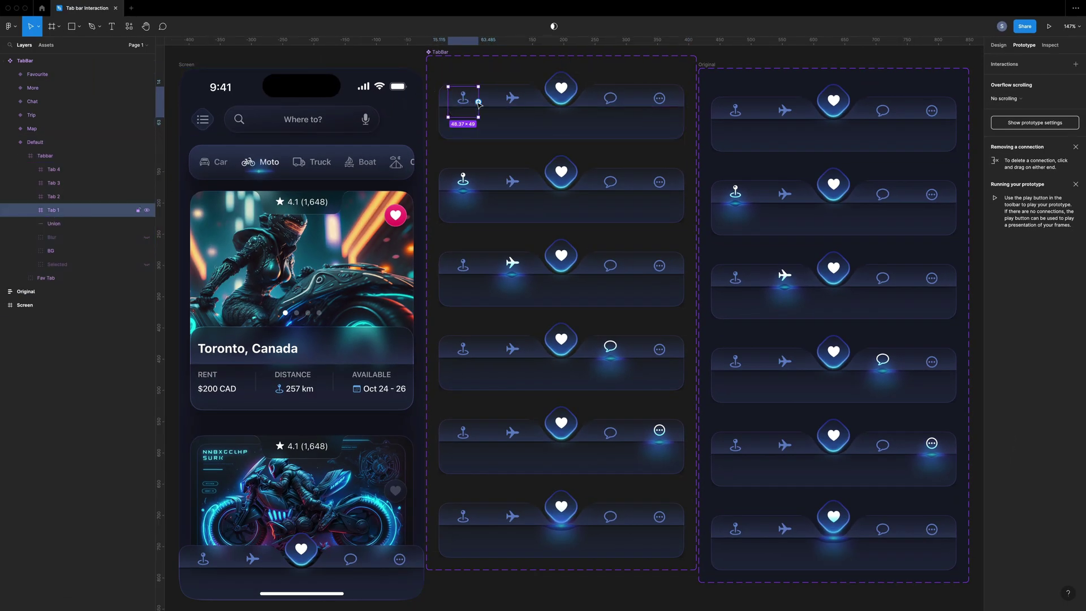
pyautogui.moveTo(478, 104); pyautogui.dragTo(486, 111)
pyautogui.moveTo(523, 147); pyautogui.dragTo(538, 172)
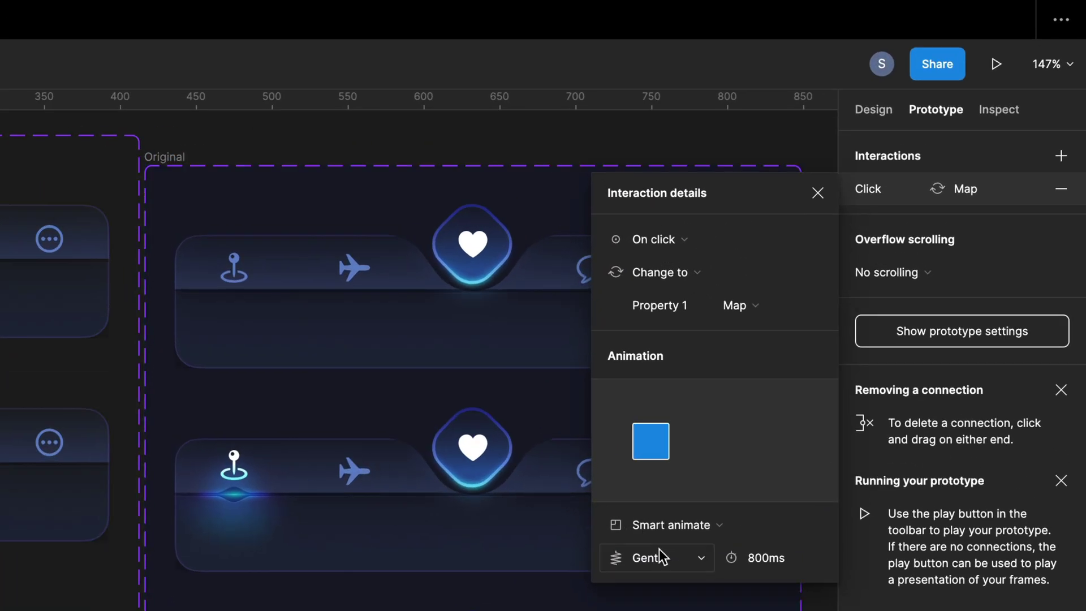
pyautogui.click(819, 197)
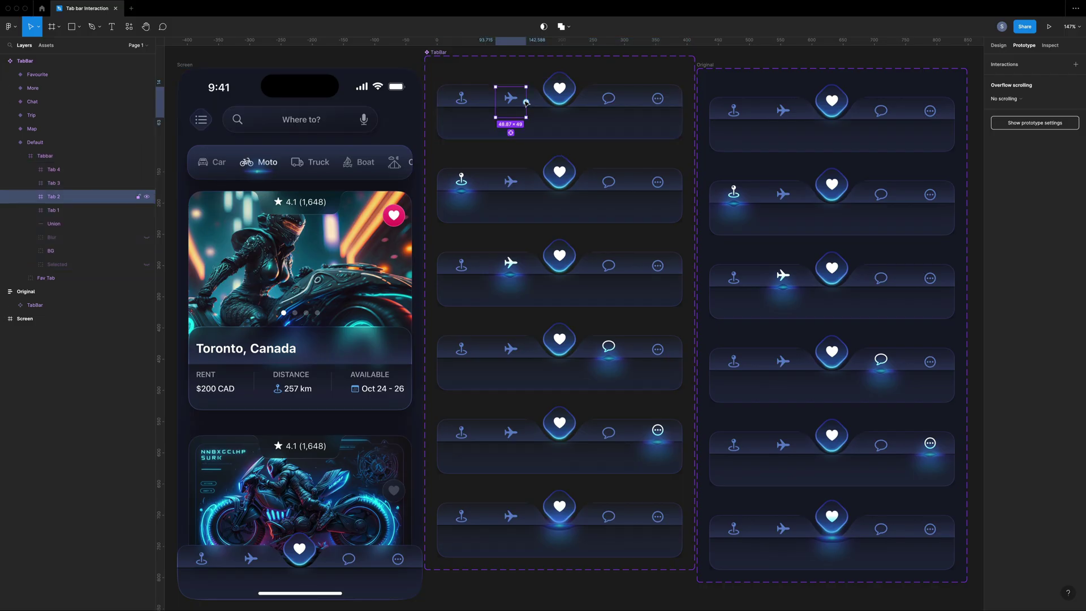
# Link Default's plane, chat, more and heart tabs to Trip, Chat, More and Favourite
pyautogui.moveTo(526, 102); pyautogui.dragTo(519, 255)
pyautogui.click(609, 98)
pyautogui.moveTo(625, 103)
pyautogui.mouseDown()
pyautogui.moveTo(601, 216)
pyautogui.moveTo(600, 327)
pyautogui.mouseUp()
pyautogui.click(657, 98)
pyautogui.moveTo(657, 132); pyautogui.dragTo(611, 432)
pyautogui.click(559, 88)
pyautogui.moveTo(559, 123); pyautogui.dragTo(568, 468)
# Link the Map variant's tabs to Default, Trip, Chat, More and Favourite
pyautogui.click(32, 129)
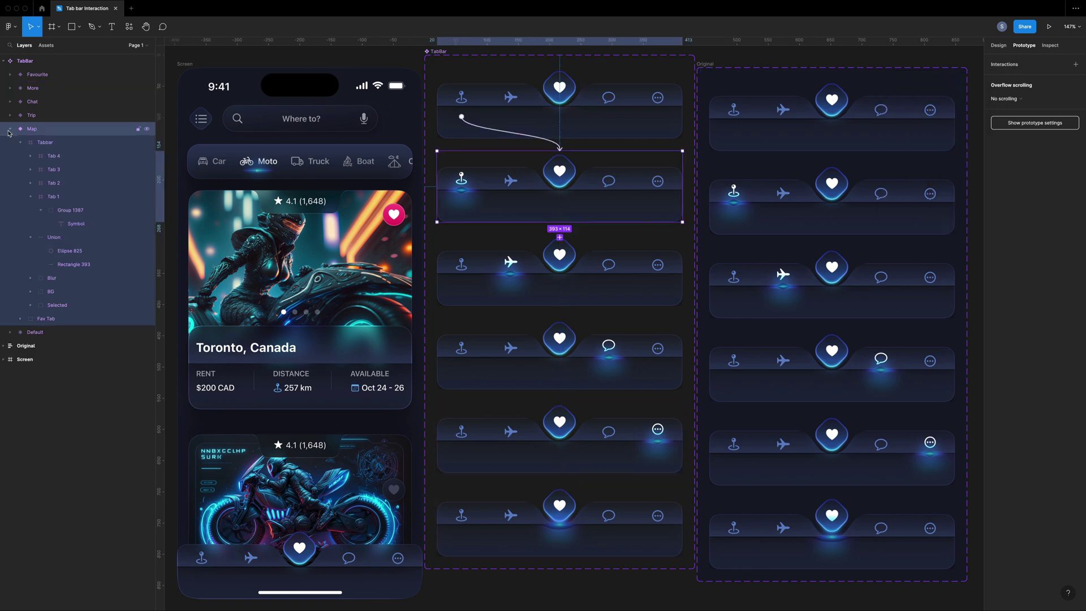
pyautogui.click(461, 181)
pyautogui.moveTo(479, 188); pyautogui.dragTo(522, 117)
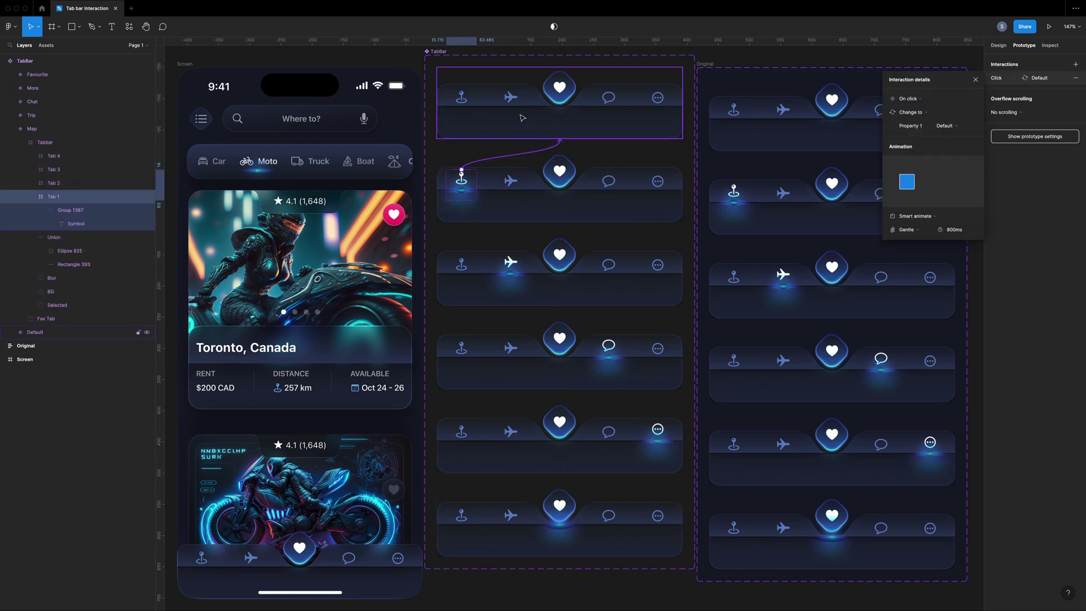
pyautogui.click(510, 181)
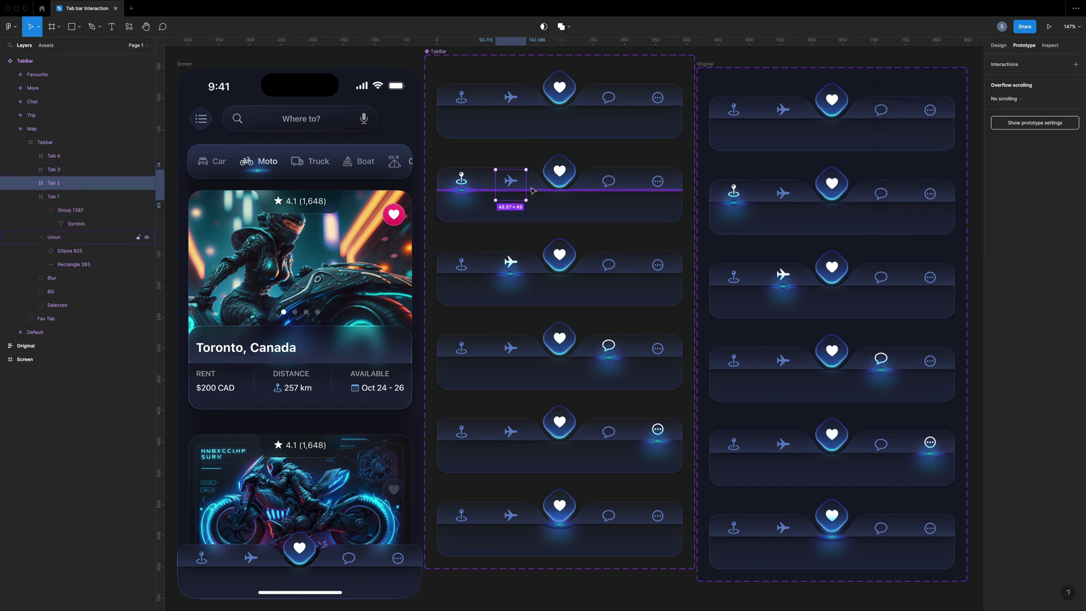
pyautogui.moveTo(526, 184); pyautogui.dragTo(518, 249)
pyautogui.click(608, 181)
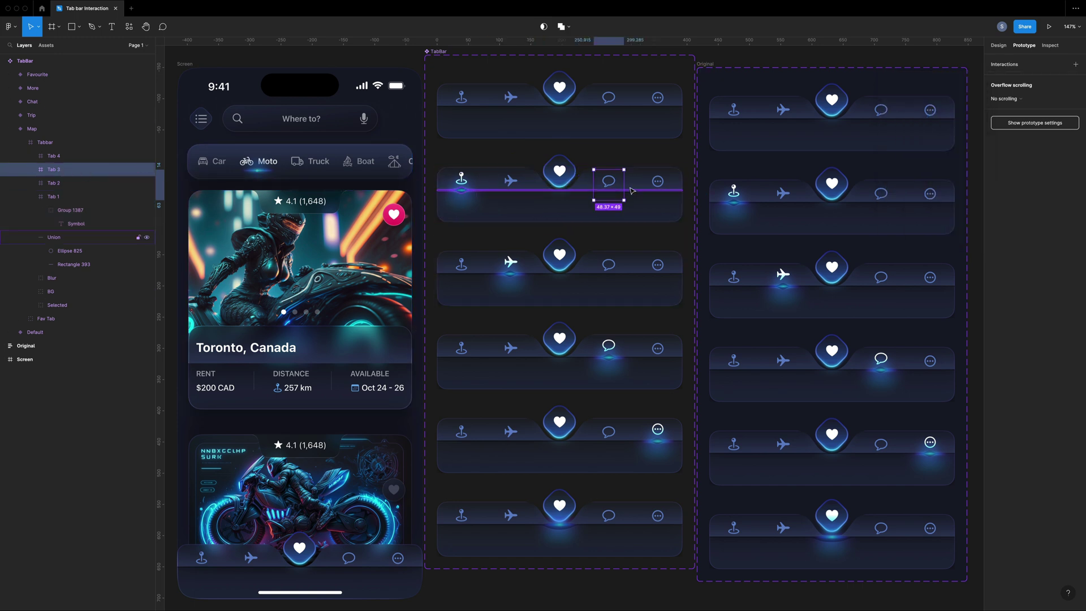
pyautogui.moveTo(625, 184); pyautogui.dragTo(621, 327)
pyautogui.click(658, 181)
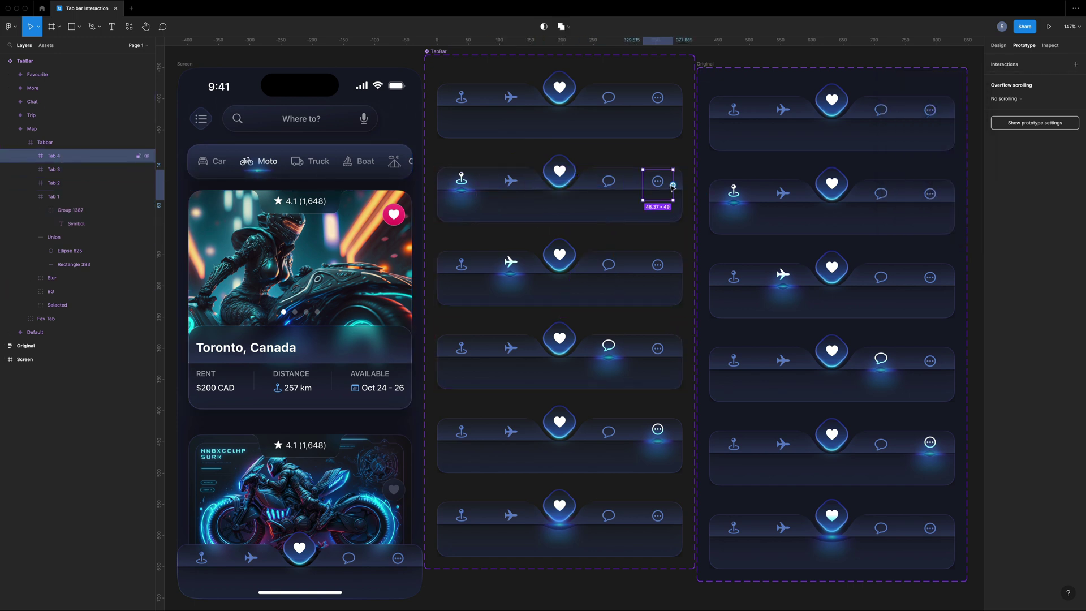
pyautogui.moveTo(673, 186)
pyautogui.mouseDown()
pyautogui.moveTo(603, 409)
pyautogui.moveTo(656, 432)
pyautogui.mouseUp()
pyautogui.click(560, 171)
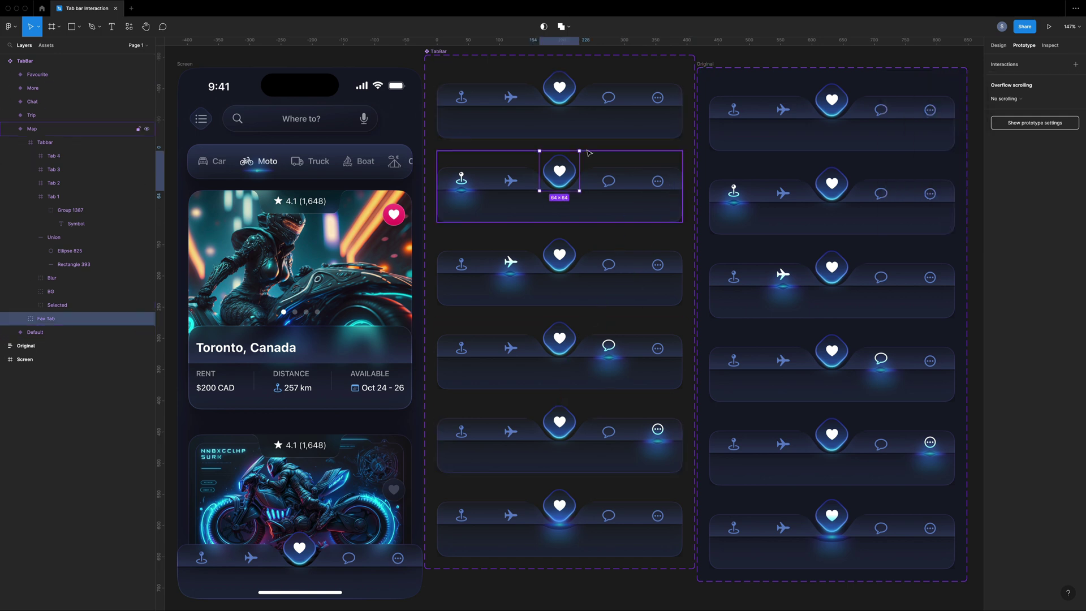
pyautogui.moveTo(560, 190); pyautogui.dragTo(561, 490)
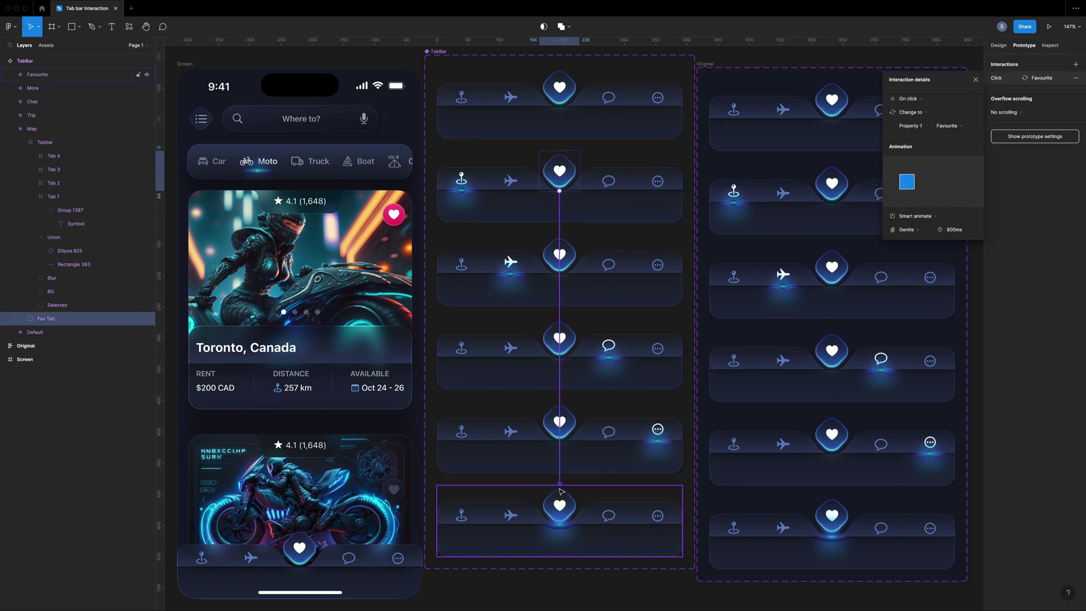
# Link the Trip variant's five tabs to their matching variants
pyautogui.click(510, 280)
pyautogui.click(463, 267)
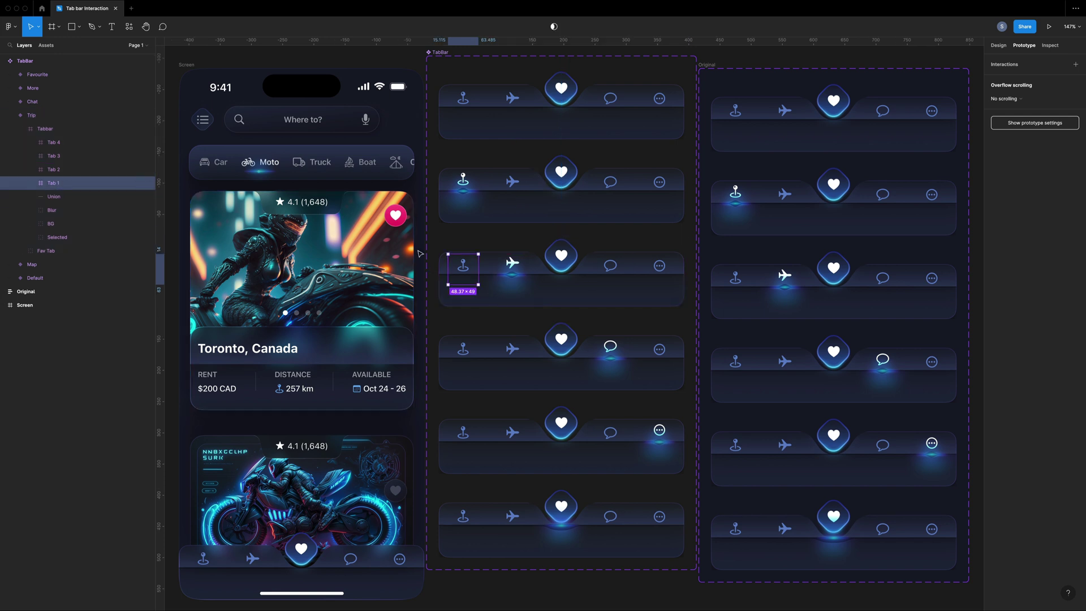
pyautogui.moveTo(479, 269); pyautogui.dragTo(559, 195)
pyautogui.press('Tab')
pyautogui.moveTo(530, 269); pyautogui.dragTo(560, 111)
pyautogui.press('Tab')
pyautogui.moveTo(626, 270); pyautogui.dragTo(561, 340)
pyautogui.press('Tab')
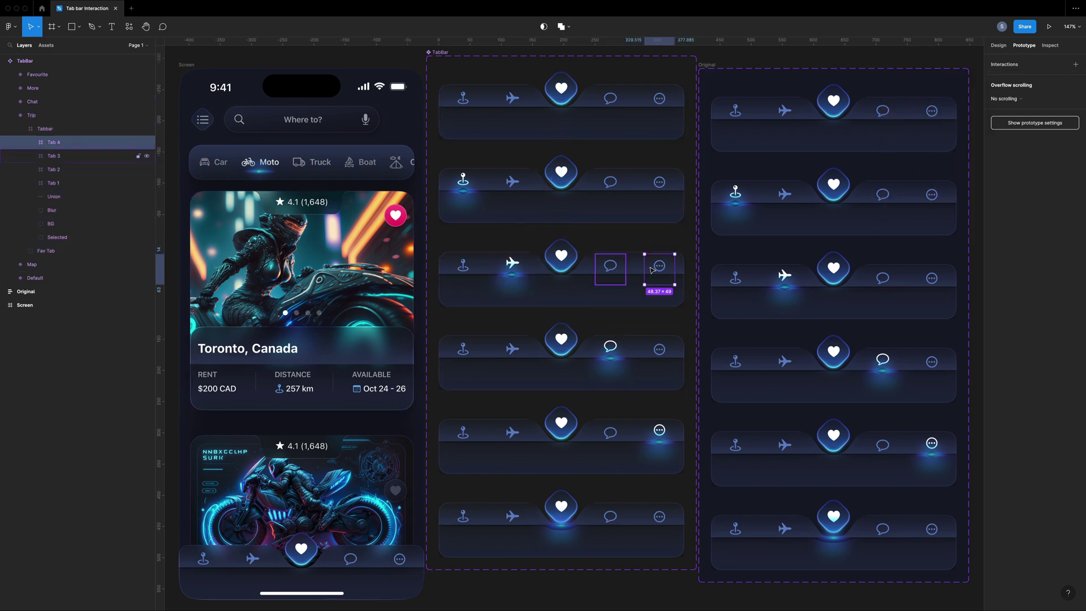
pyautogui.moveTo(675, 269); pyautogui.dragTo(559, 423)
pyautogui.click(75, 252)
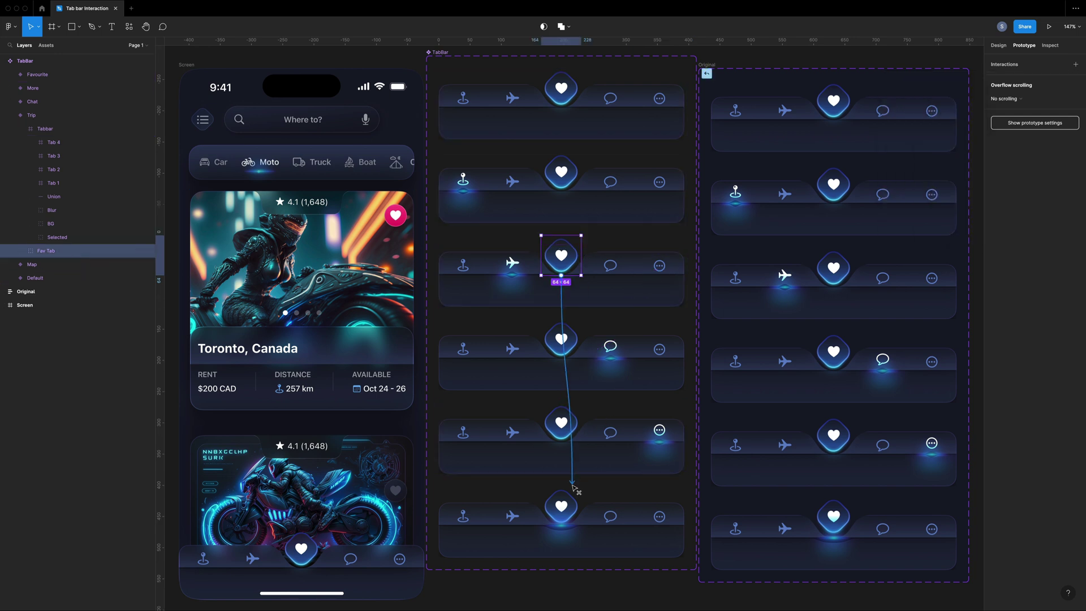
pyautogui.moveTo(582, 255); pyautogui.dragTo(561, 510)
# Link the Chat variant's five tabs to their matching variants
pyautogui.click(24, 114)
pyautogui.click(52, 170)
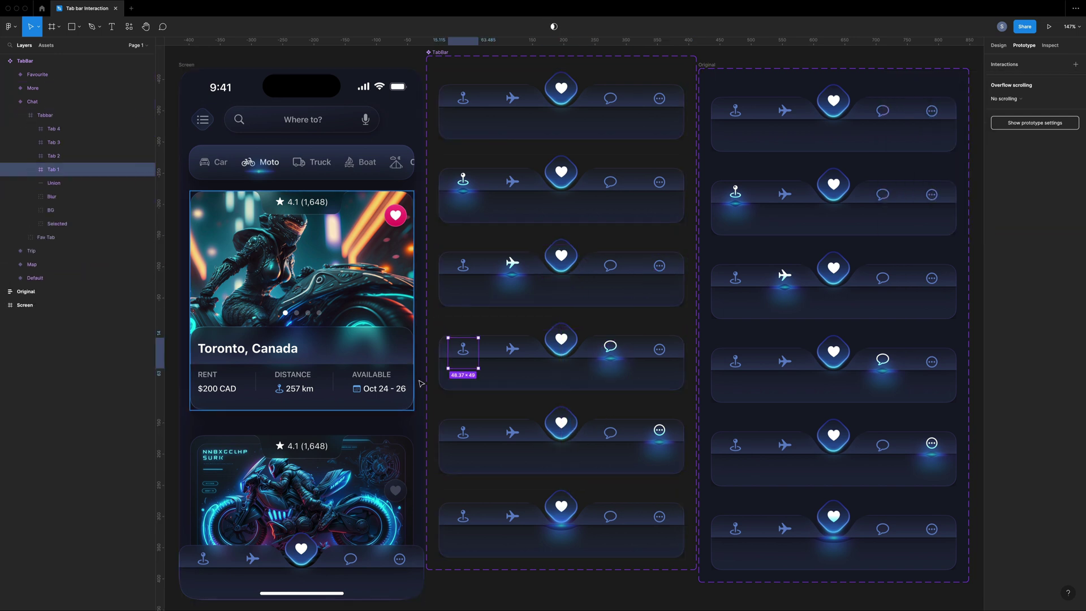
pyautogui.moveTo(479, 352); pyautogui.dragTo(561, 224)
pyautogui.press('Tab')
pyautogui.moveTo(531, 349); pyautogui.dragTo(560, 280)
pyautogui.press('Tab')
pyautogui.moveTo(632, 359); pyautogui.dragTo(560, 182)
pyautogui.press('Tab')
pyautogui.moveTo(675, 353); pyautogui.dragTo(578, 425)
pyautogui.press('Tab')
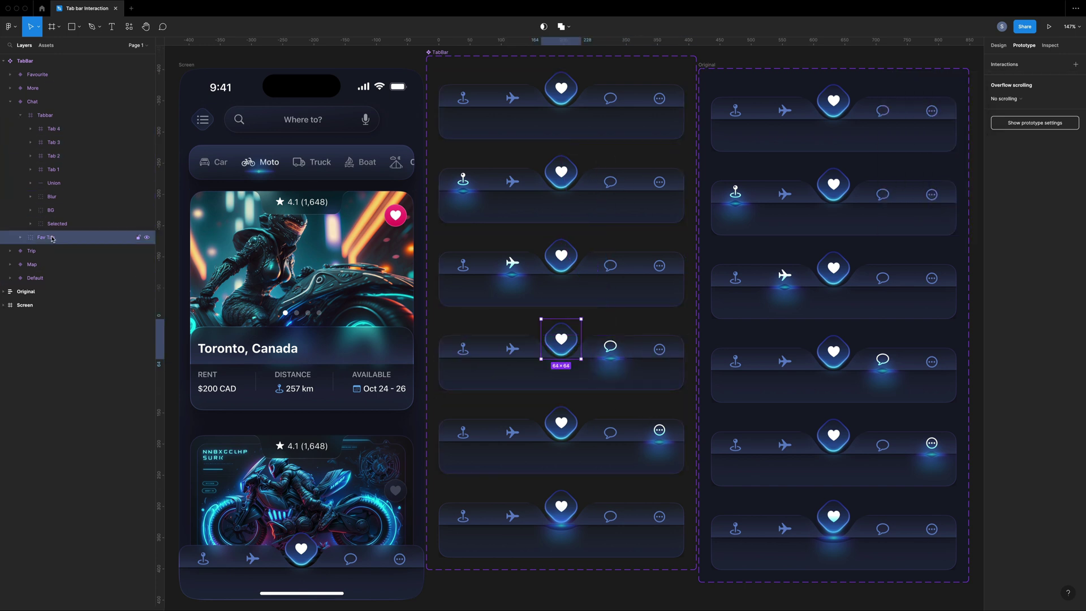
pyautogui.moveTo(561, 359); pyautogui.dragTo(574, 496)
pyautogui.press('Escape')
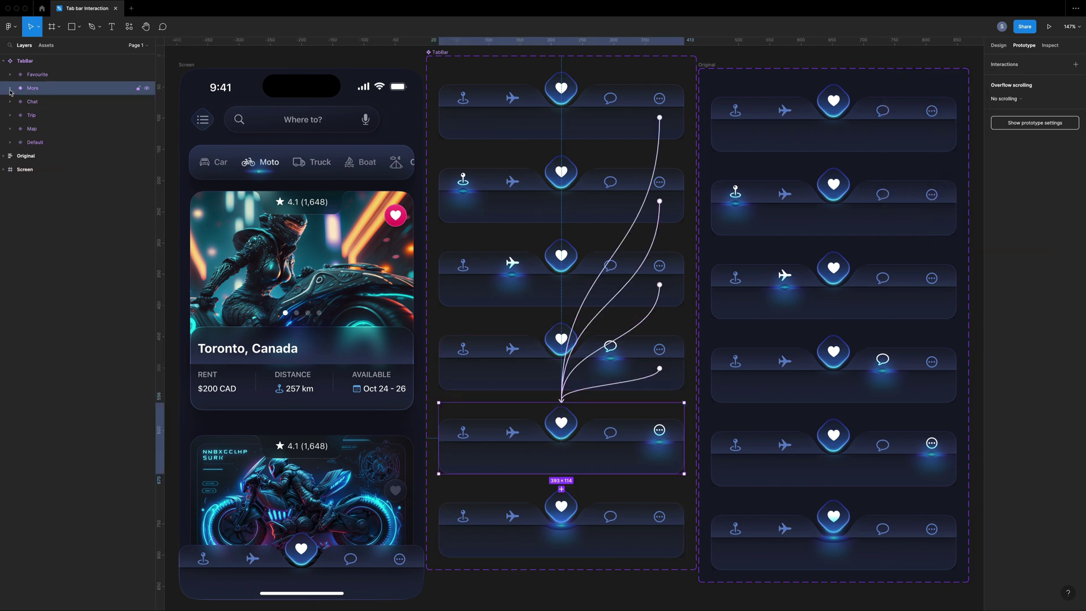
# Link the More variant's five tabs to their matching variants
pyautogui.click(560, 450)
pyautogui.doubleClick(463, 433)
pyautogui.moveTo(479, 436); pyautogui.dragTo(535, 225)
pyautogui.press('Tab')
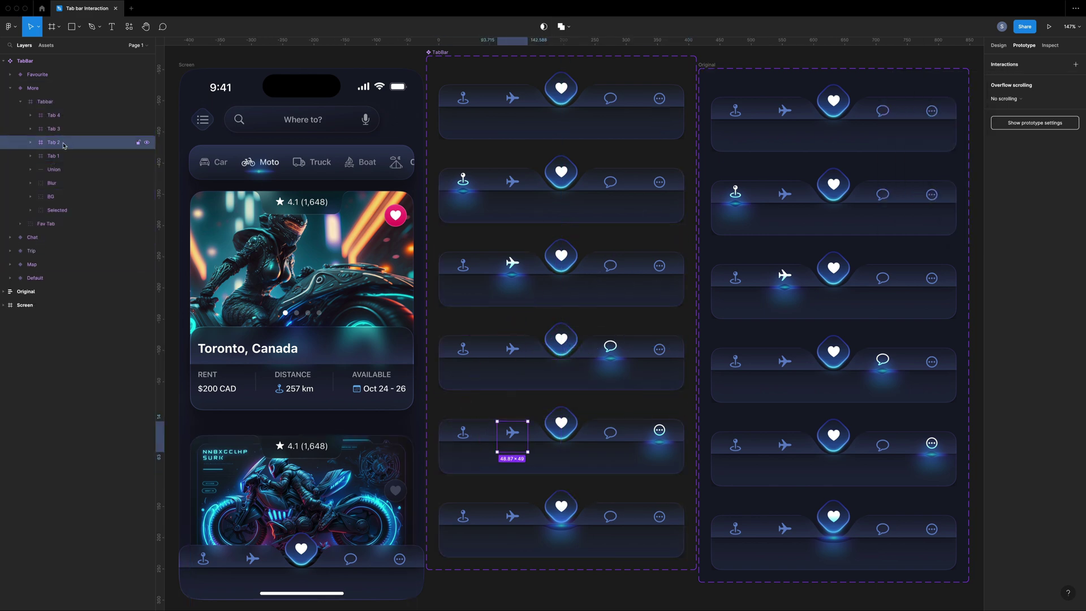
pyautogui.moveTo(527, 433); pyautogui.dragTo(542, 276)
pyautogui.press('Tab')
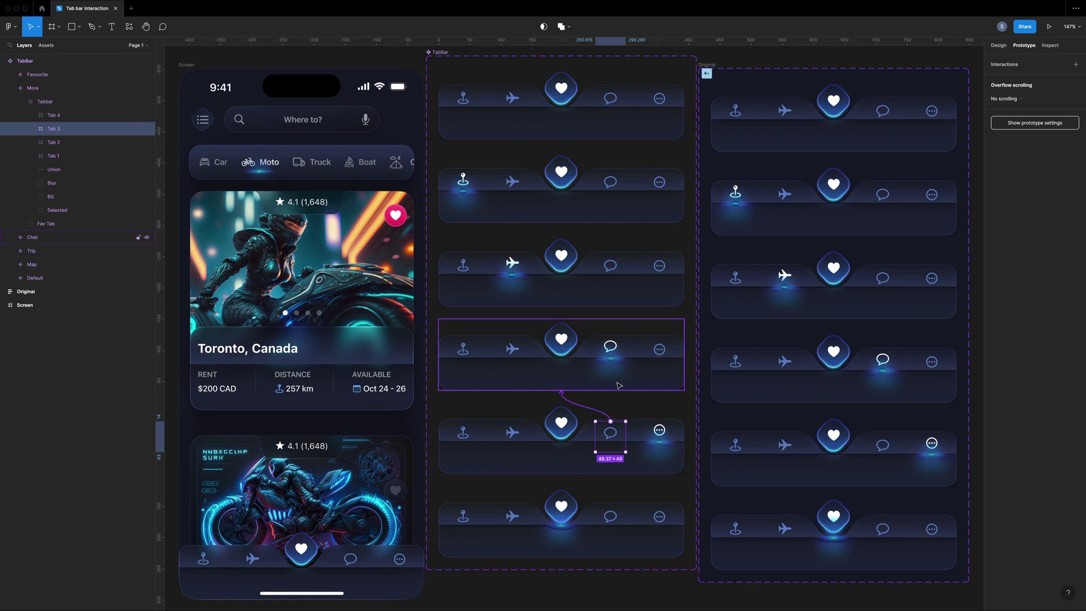
pyautogui.moveTo(611, 450); pyautogui.dragTo(594, 373)
pyautogui.press('Tab')
pyautogui.moveTo(659, 422); pyautogui.dragTo(560, 140)
pyautogui.click(57, 224)
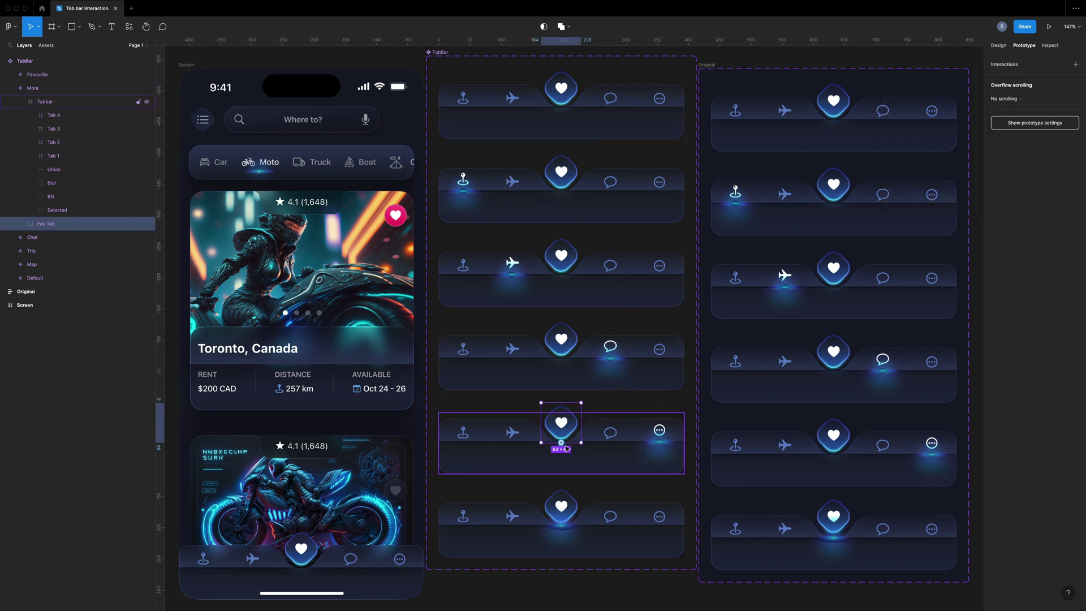
pyautogui.moveTo(582, 422); pyautogui.dragTo(560, 518)
pyautogui.press('Escape')
# Link the Favourite variant's plane, chat, more and heart tabs to their variants
pyautogui.click(21, 75)
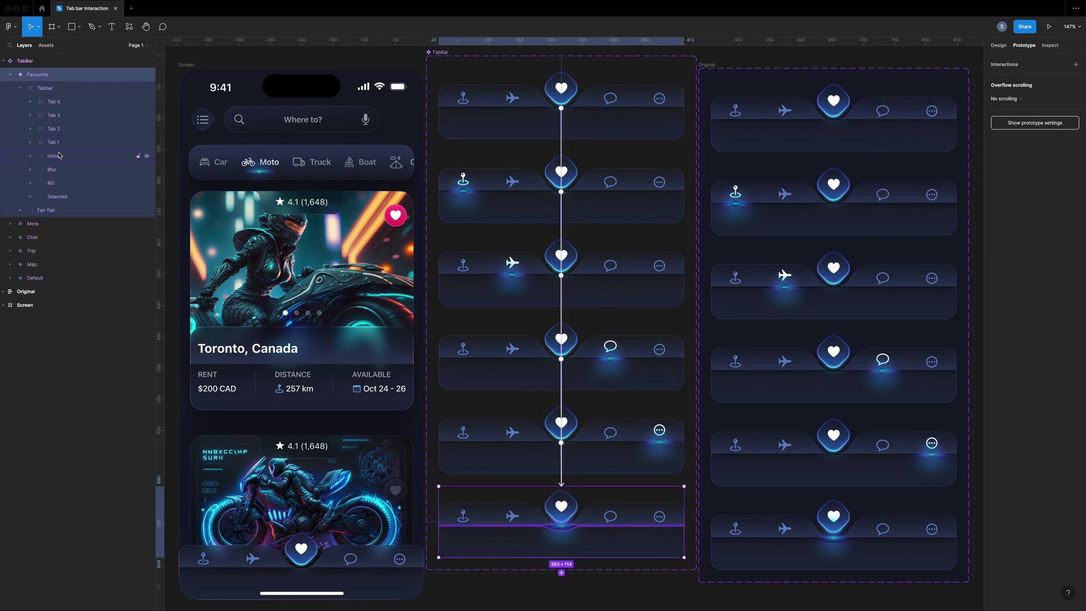
pyautogui.click(53, 141)
pyautogui.click(58, 129)
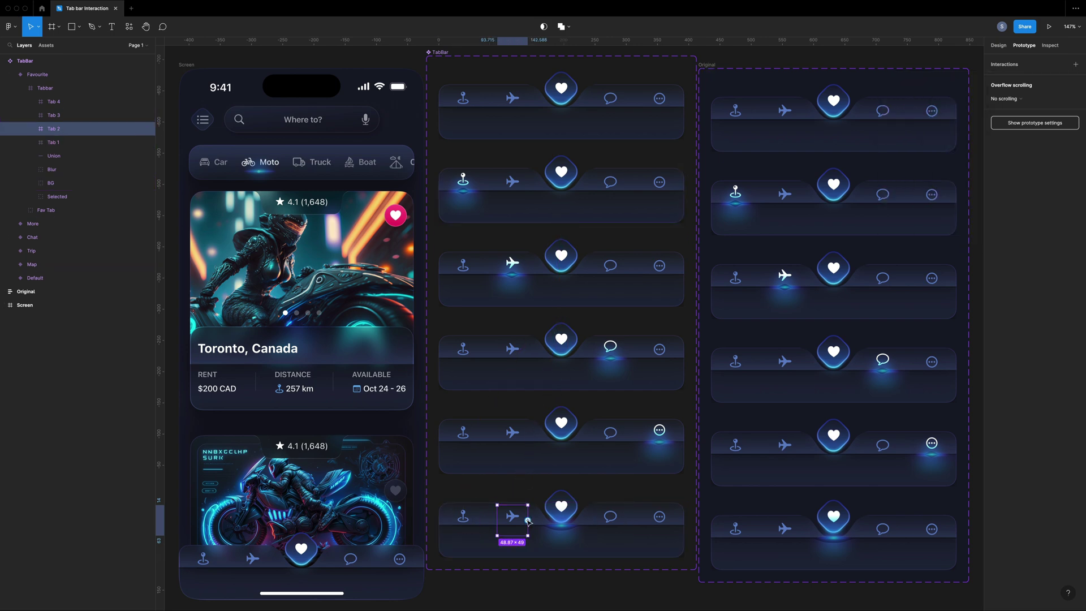
pyautogui.moveTo(527, 520); pyautogui.dragTo(514, 263)
pyautogui.press('Tab')
pyautogui.moveTo(627, 519); pyautogui.dragTo(613, 366)
pyautogui.press('Tab')
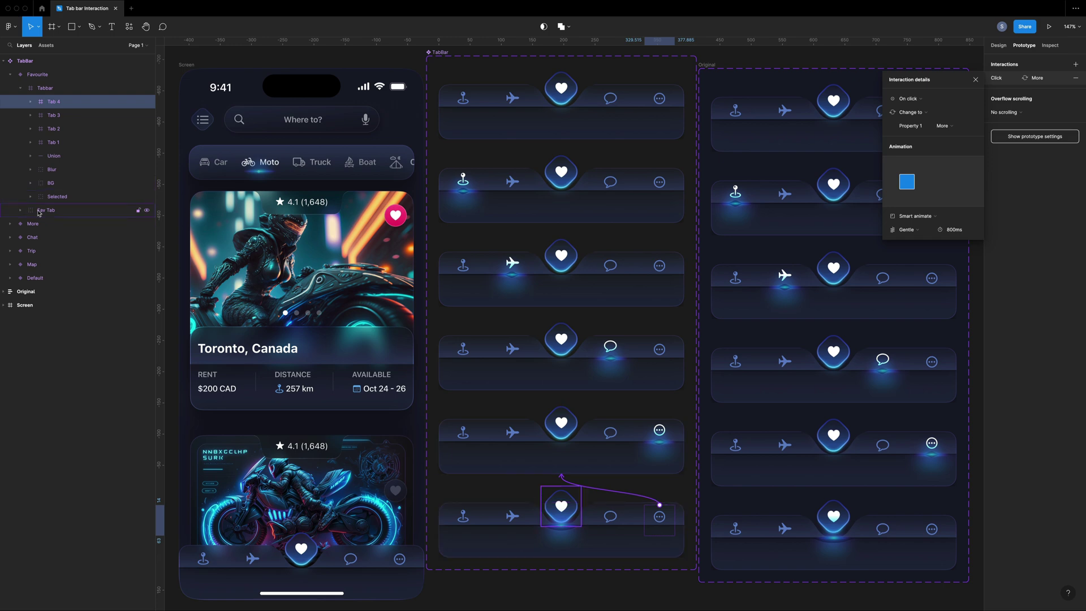
pyautogui.moveTo(658, 516); pyautogui.dragTo(659, 441)
pyautogui.click(38, 211)
pyautogui.moveTo(582, 506); pyautogui.dragTo(564, 110)
# Set the Favourite variant's Fav Tab Y to -8 to raise the heart
pyautogui.press('Escape')
pyautogui.hotkey('shift', 'e')
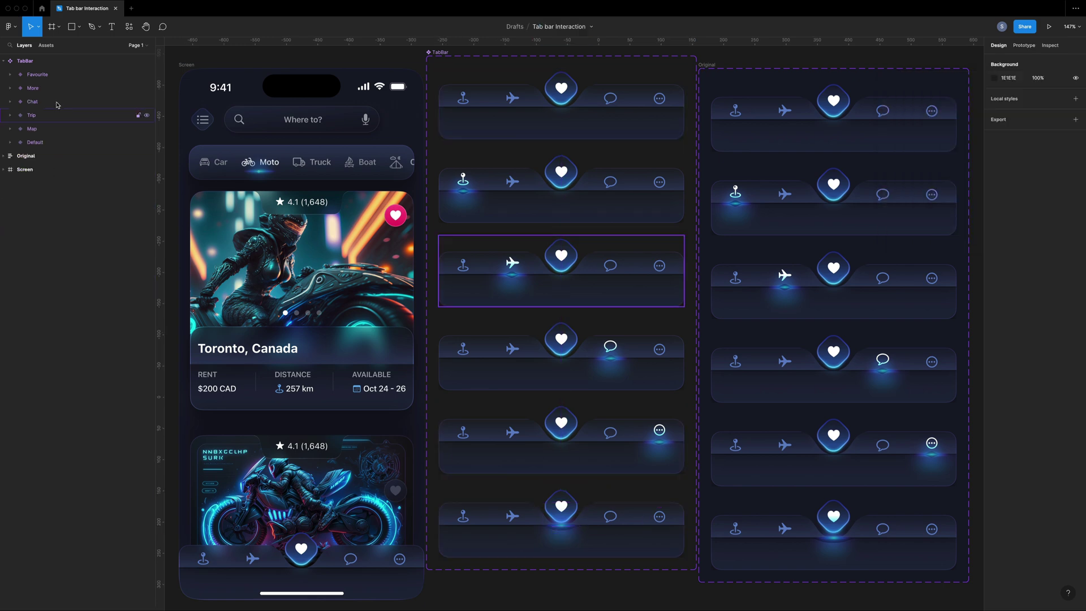
pyautogui.click(43, 76)
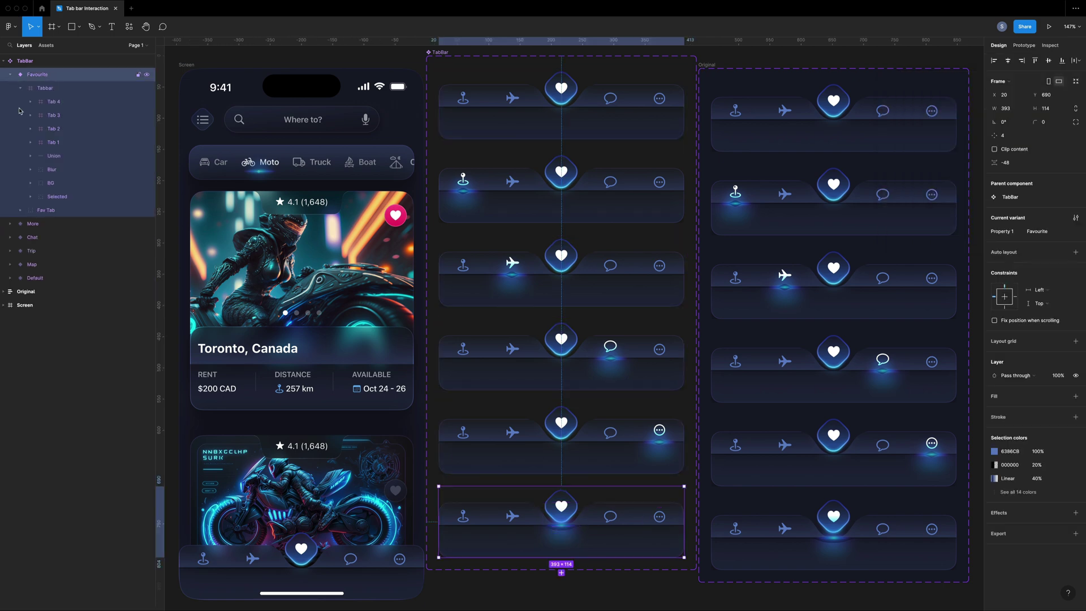
pyautogui.click(561, 507)
pyautogui.write('-8')
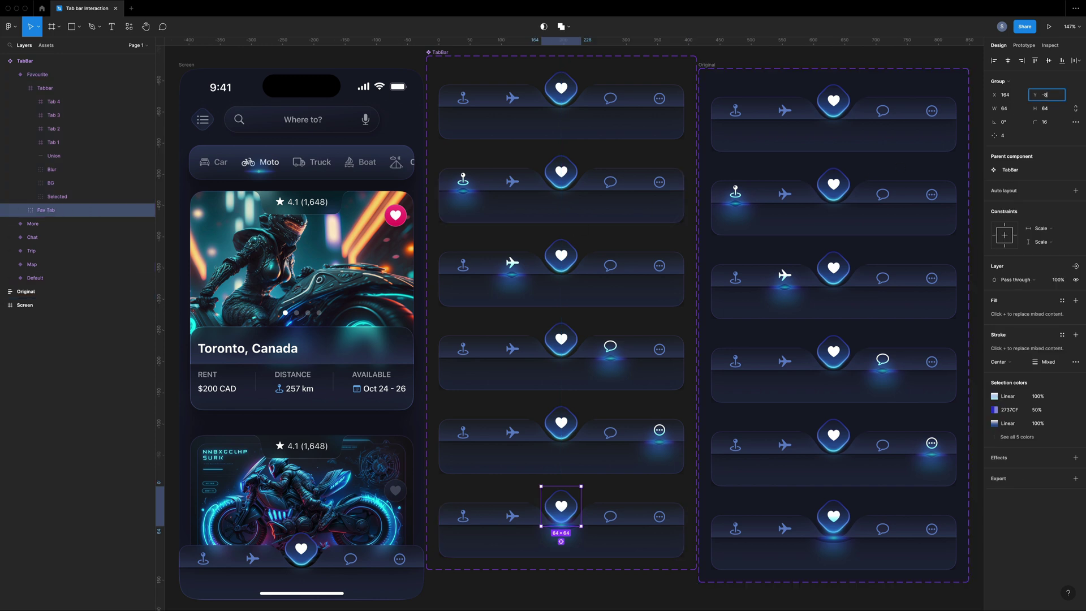
pyautogui.press('Return')
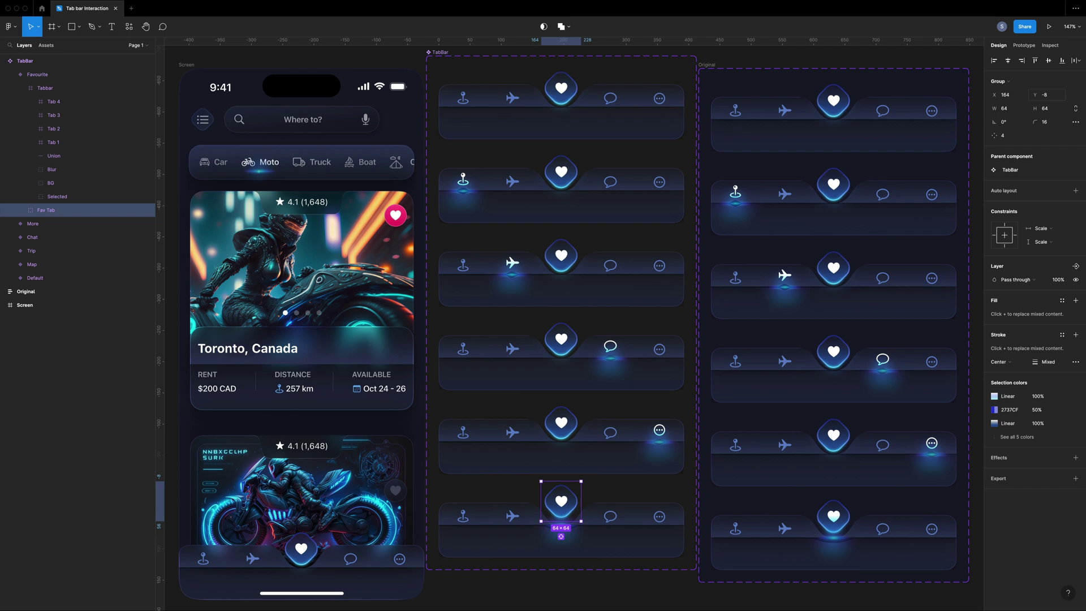
pyautogui.press('Escape')
pyautogui.press('Escape')
pyautogui.hotkey('shift', 'e')
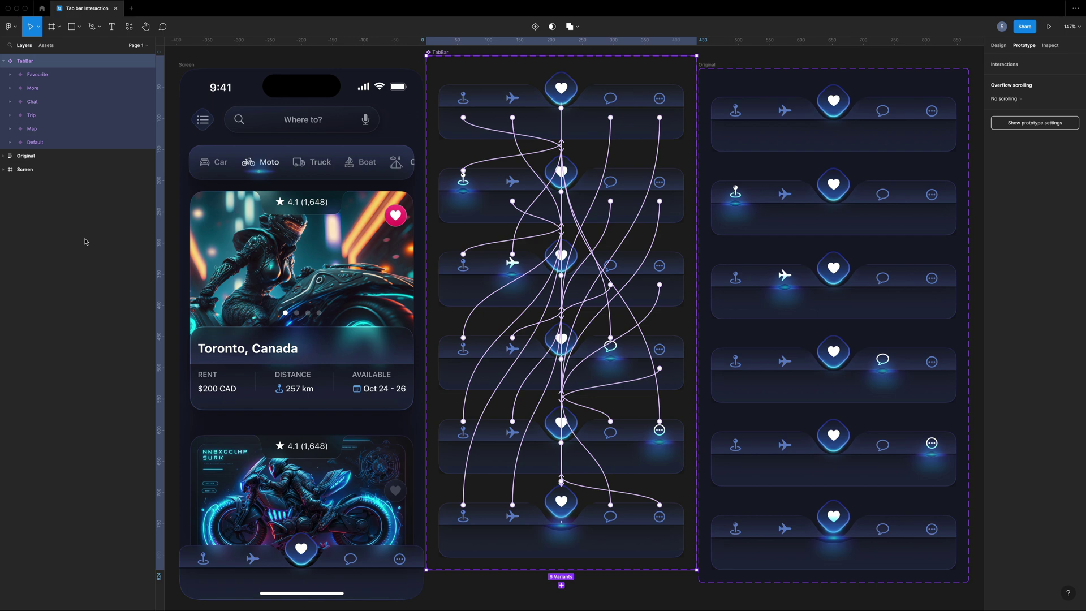
# Replace the phone screen's TabBar layer with the Default variant using Paste to replace
pyautogui.click(997, 46)
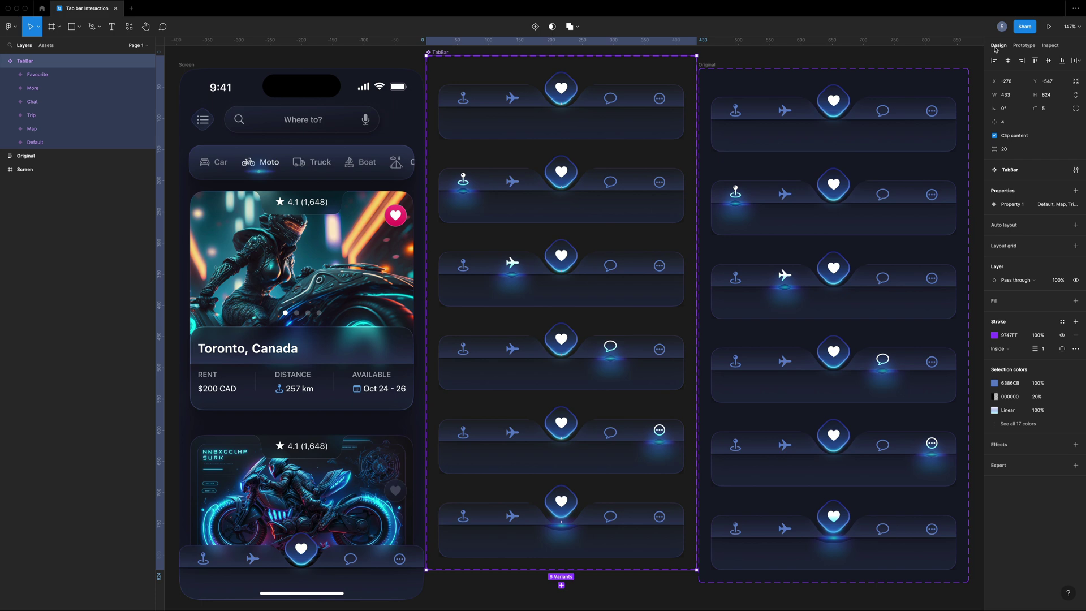
pyautogui.click(623, 122)
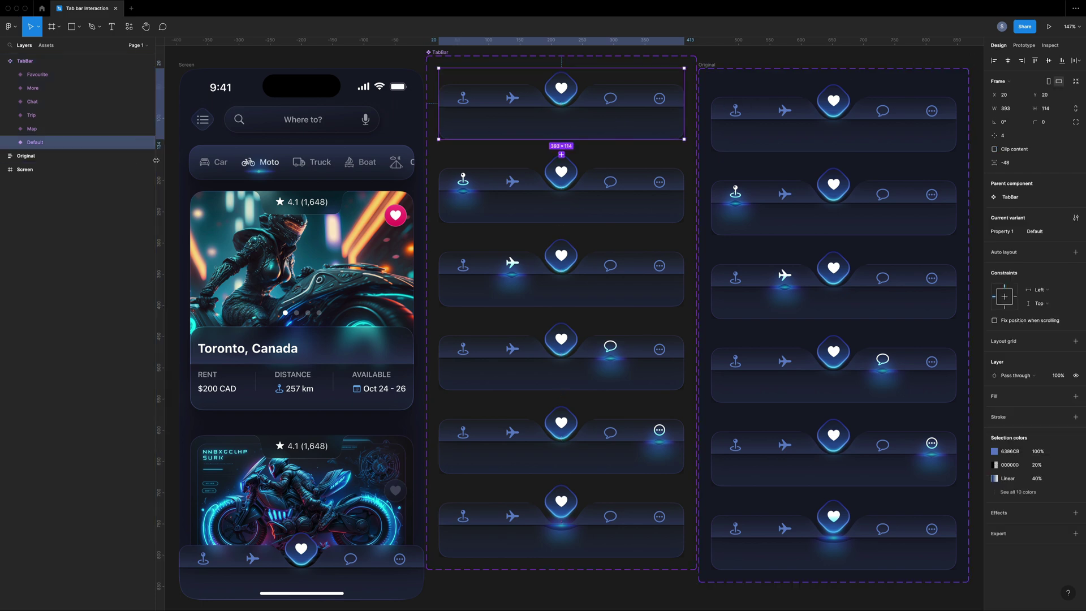
pyautogui.click(240, 551)
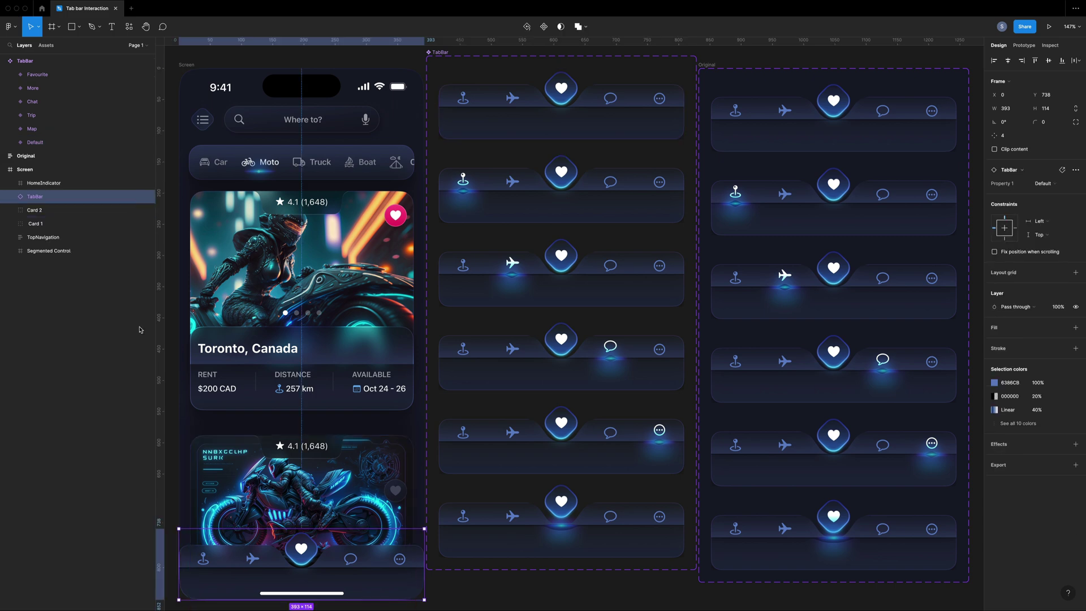
pyautogui.rightClick(57, 197)
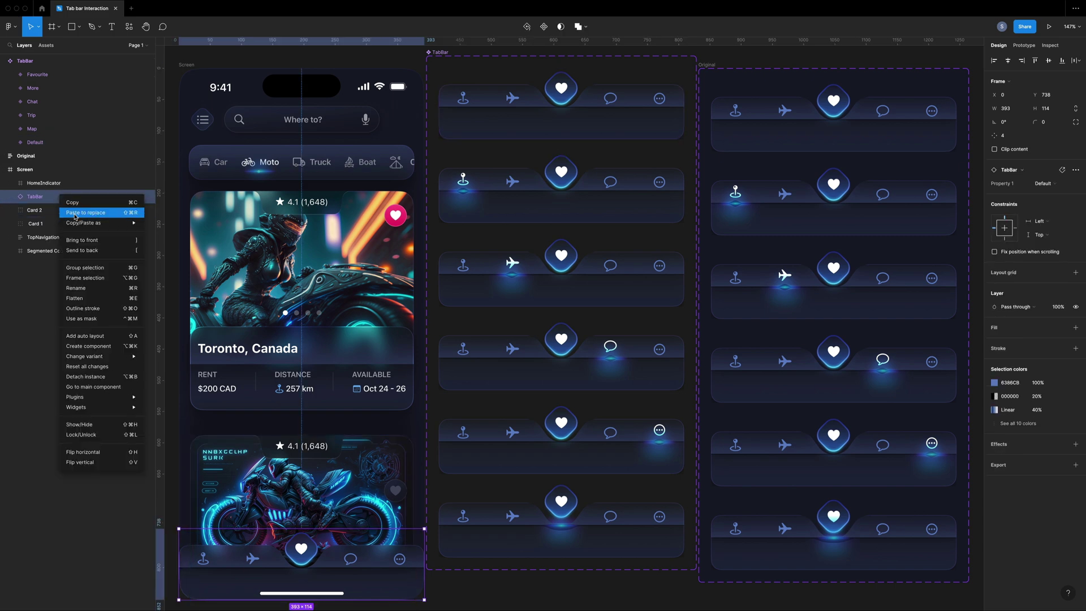
pyautogui.click(73, 216)
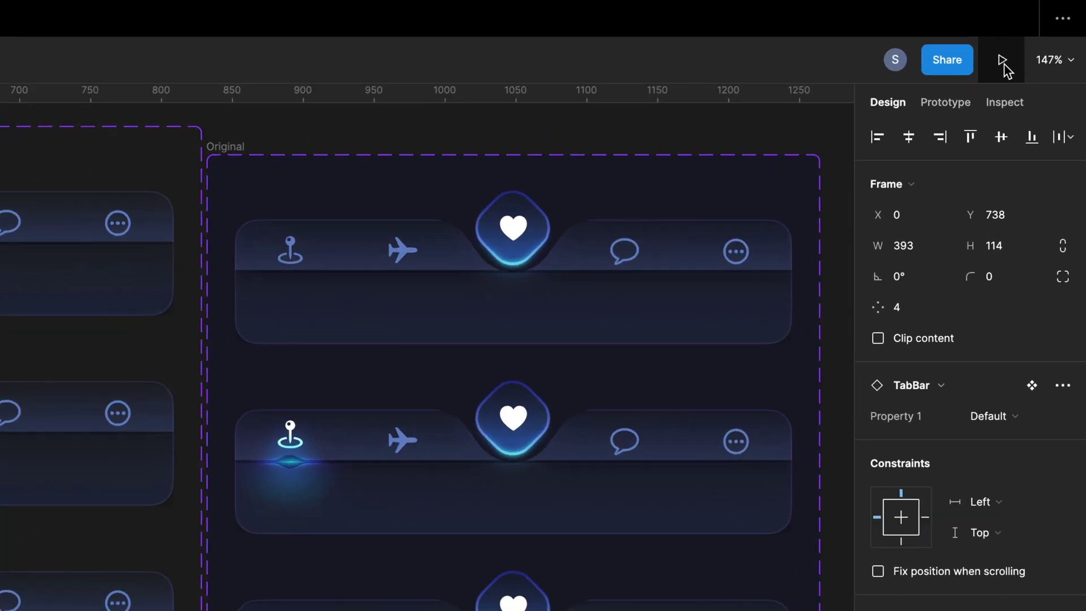
# Present the prototype and tap the plane, heart, chat, more and location tabs
pyautogui.click(1050, 27)
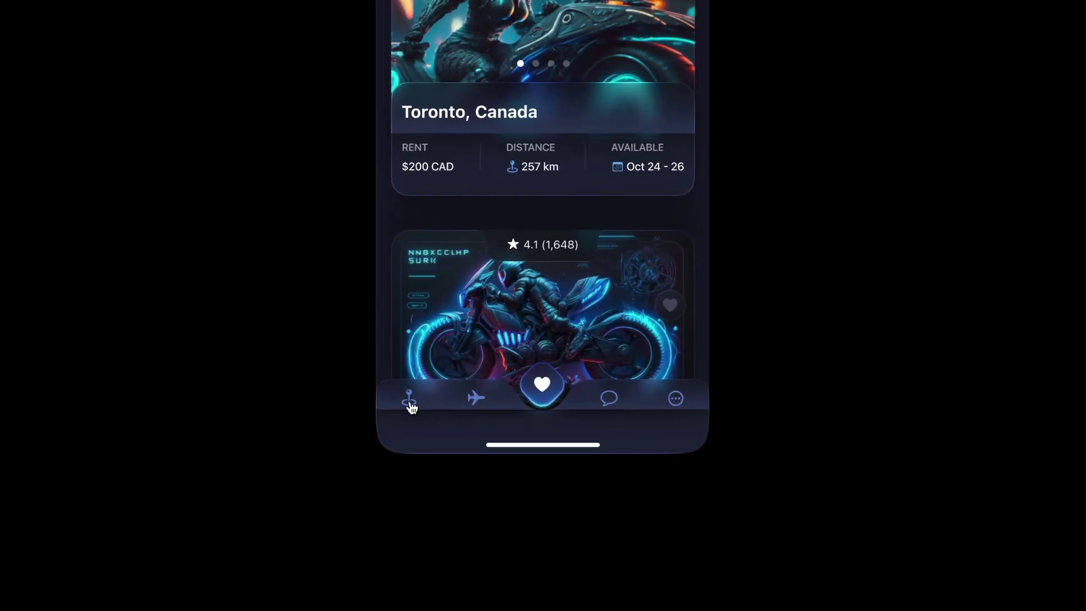
pyautogui.click(480, 404)
pyautogui.click(547, 402)
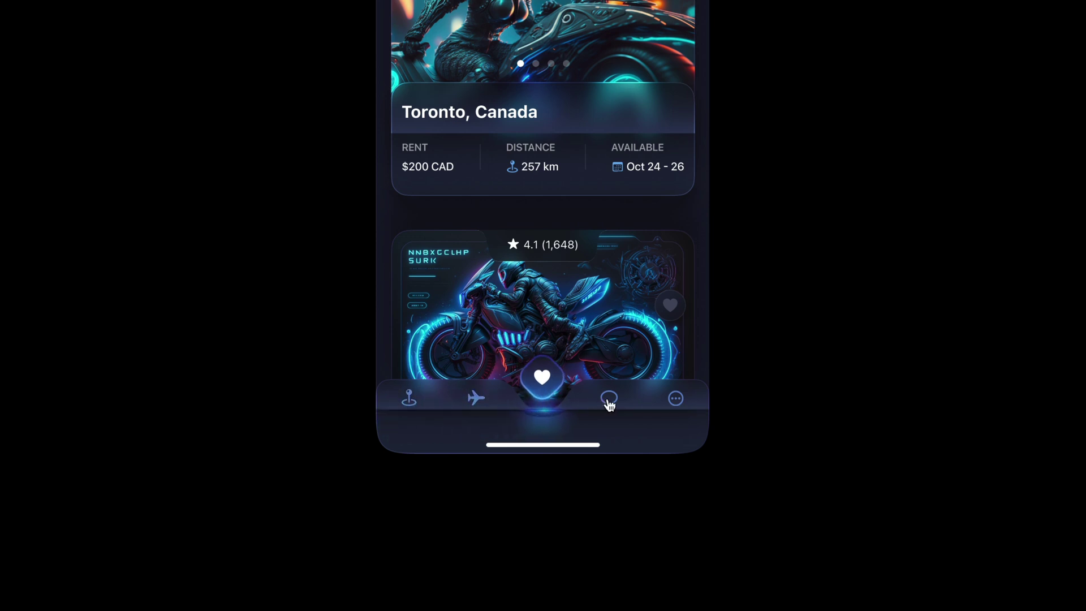
pyautogui.click(608, 400)
pyautogui.click(676, 404)
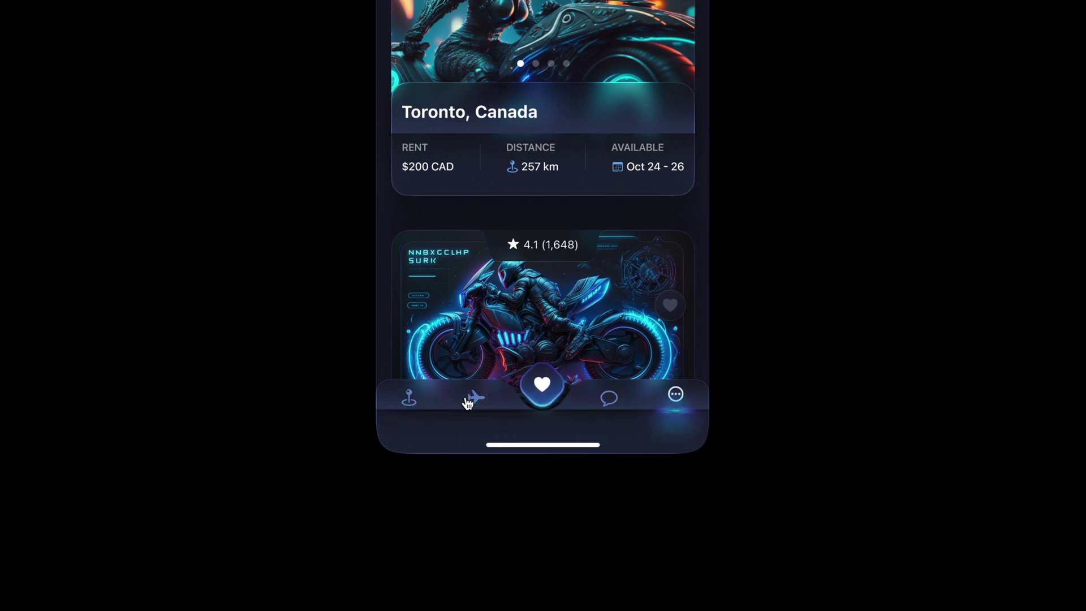
pyautogui.click(412, 402)
pyautogui.click(604, 403)
pyautogui.click(472, 400)
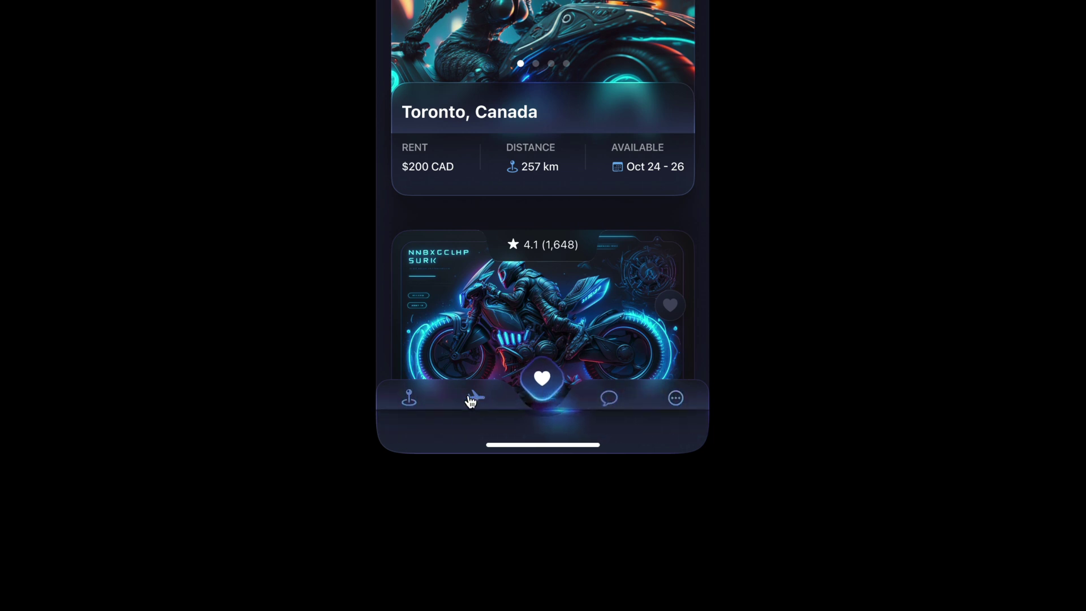
pyautogui.click(542, 400)
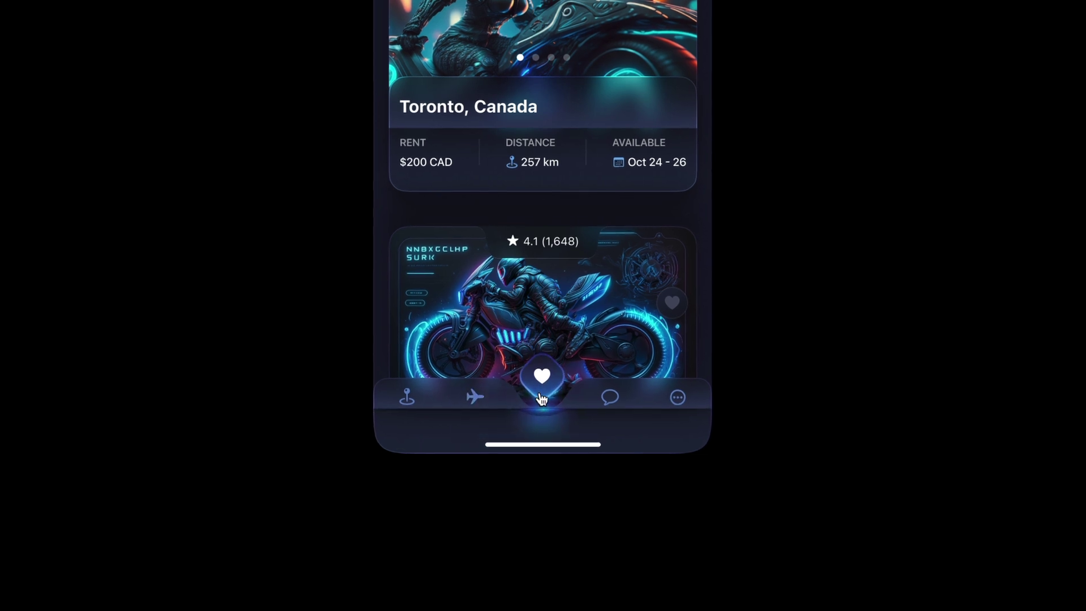